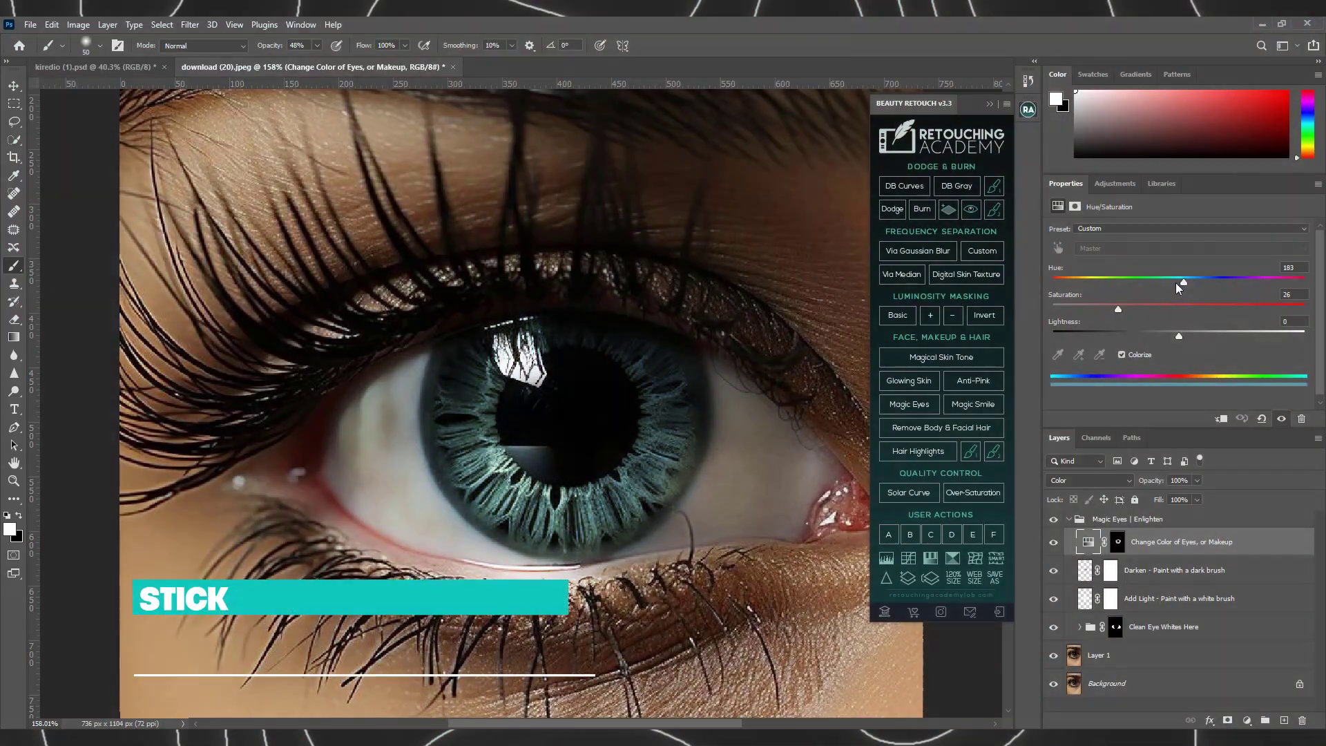
Colorize the iris blue-gray with Hue about 228 and Saturation 34.
{"action": "mouse_move", "coordinate": [1154, 285]}
{"action": "left_mouse_down"}
{"action": "mouse_move", "coordinate": [1132, 285]}
{"action": "mouse_move", "coordinate": [1231, 284]}
{"action": "mouse_move", "coordinate": [1212, 283]}
{"action": "left_mouse_up"}
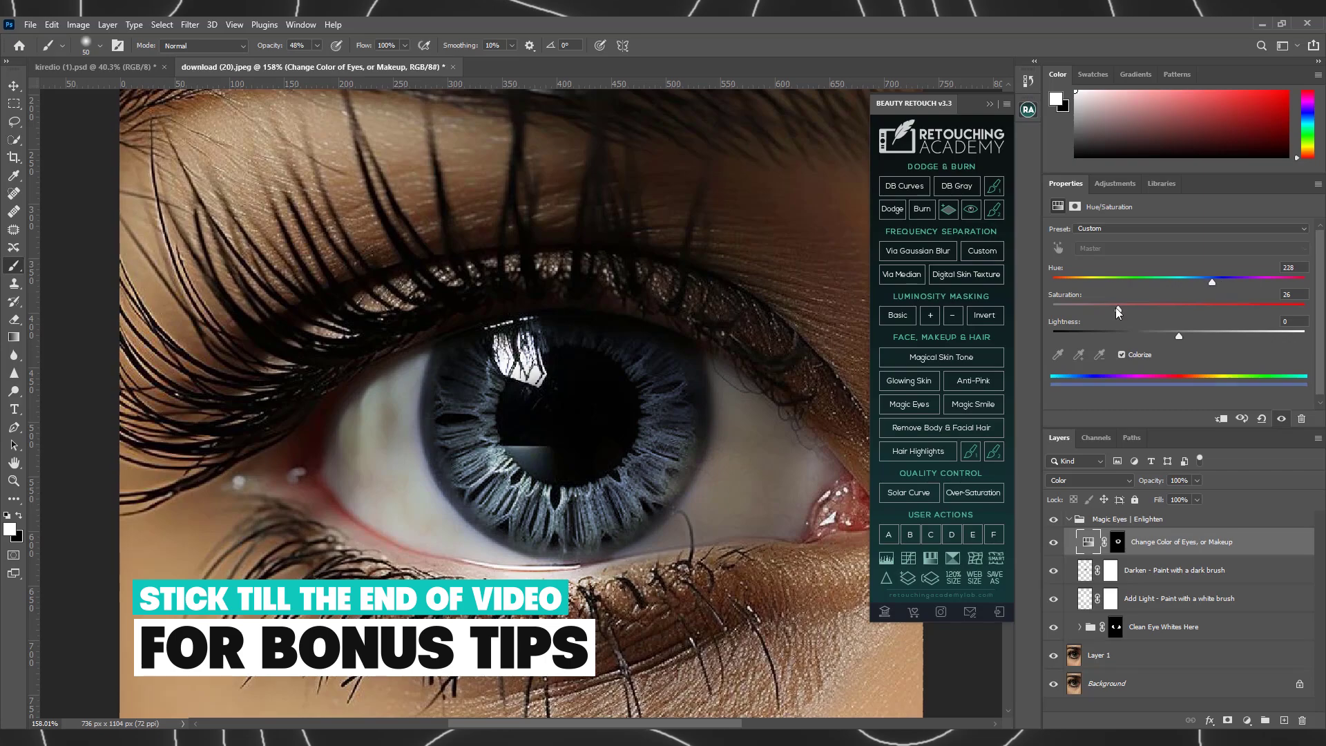
{"action": "left_click_drag", "start_coordinate": [1117, 308], "coordinate": [1175, 336]}
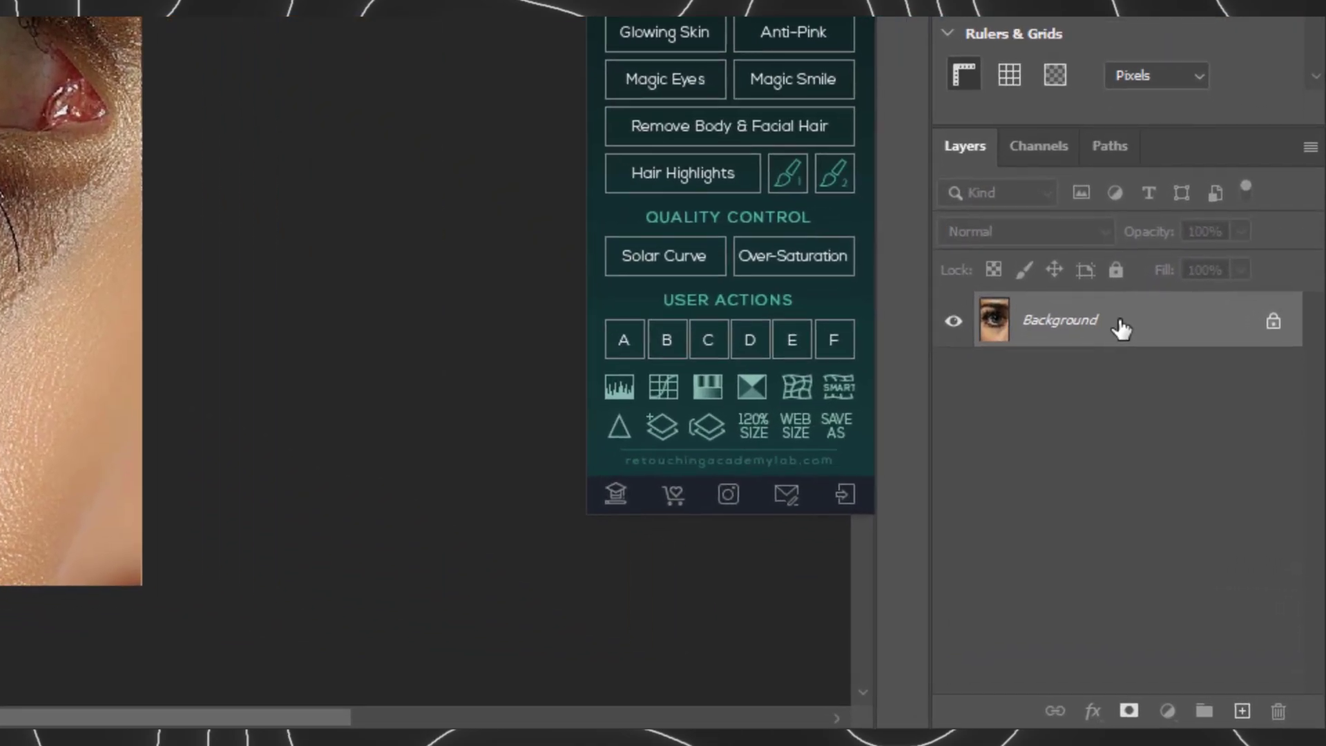
Duplicate the Background onto Layer 1 and collapse the Beauty Retouch panel.
{"action": "key", "text": "ctrl+j"}
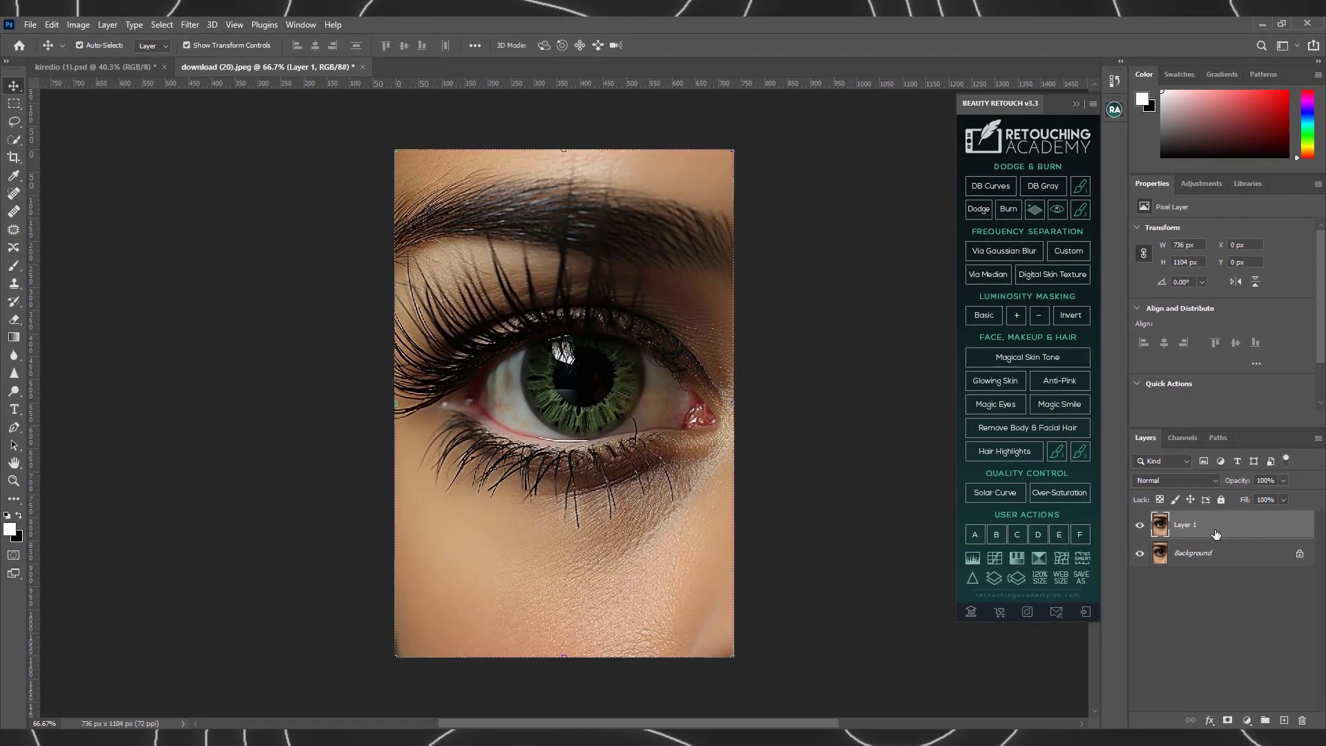
{"action": "left_click", "coordinate": [1075, 104]}
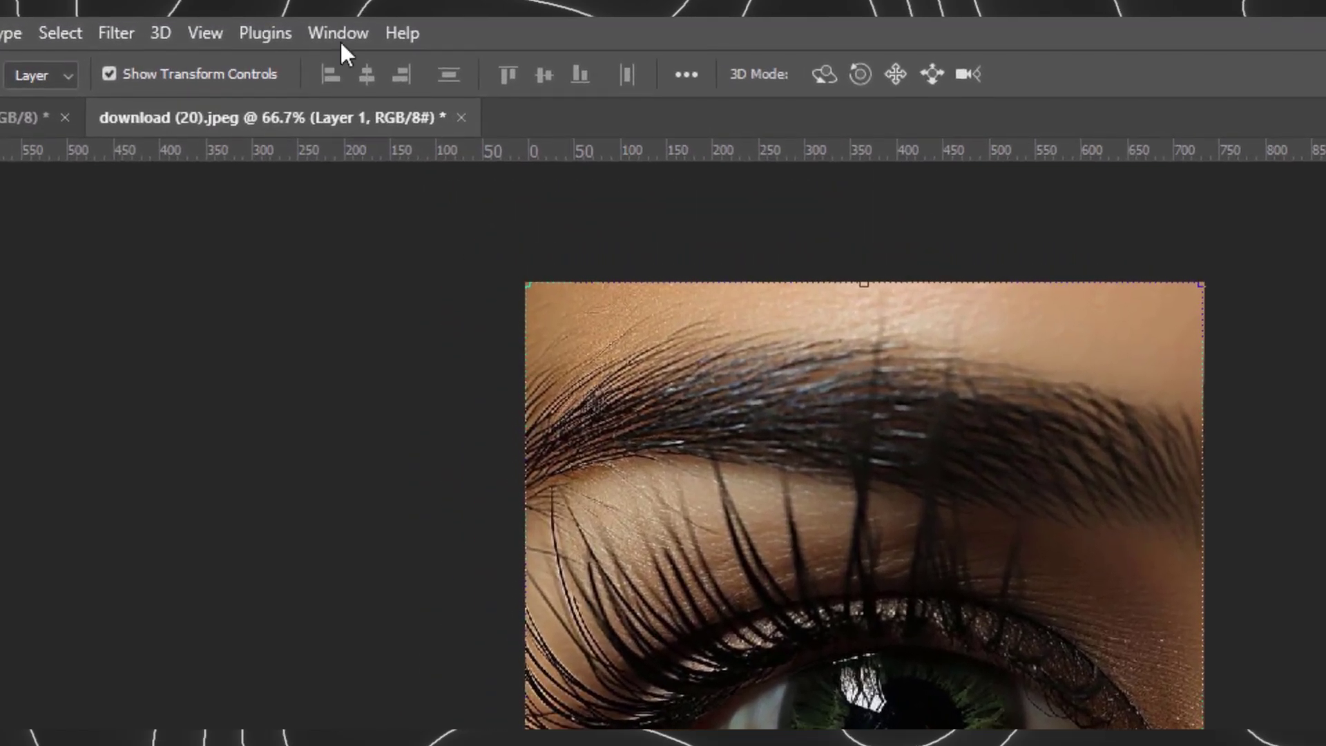
{"action": "left_click", "coordinate": [302, 25]}
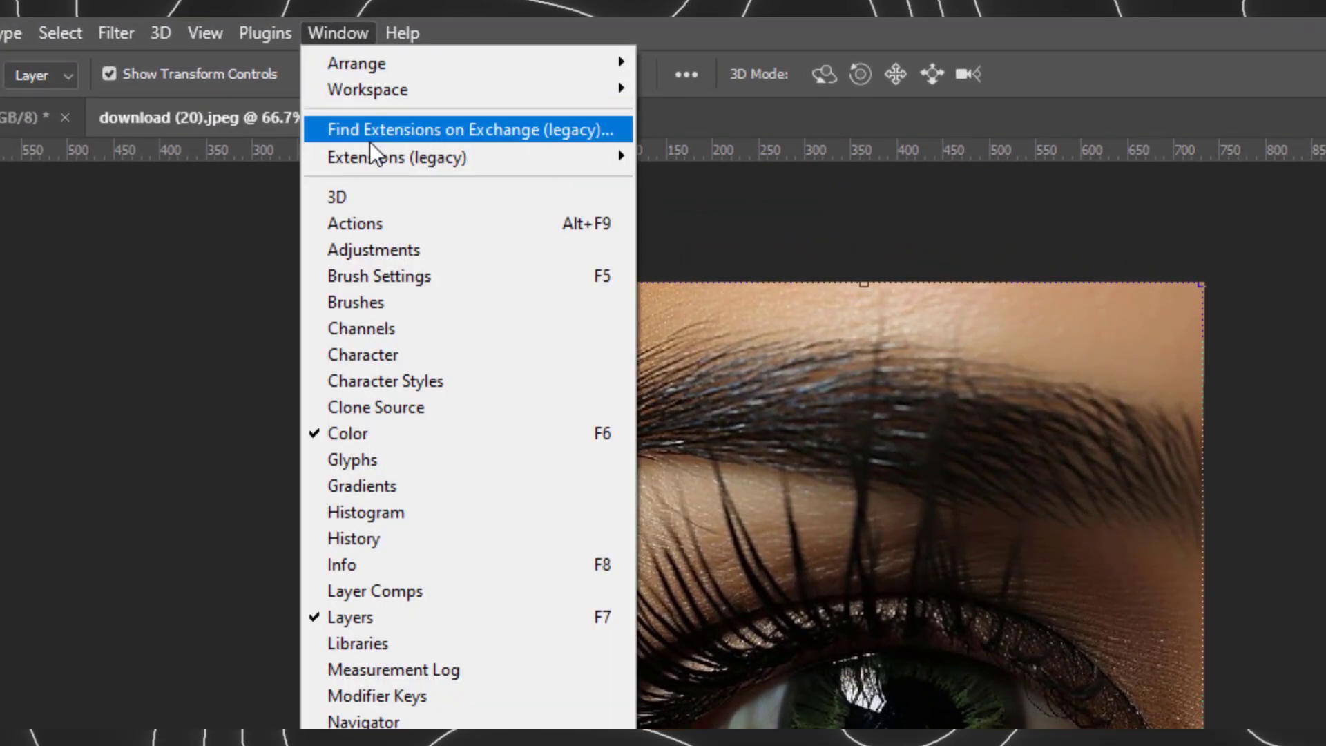
{"action": "mouse_move", "coordinate": [330, 87]}
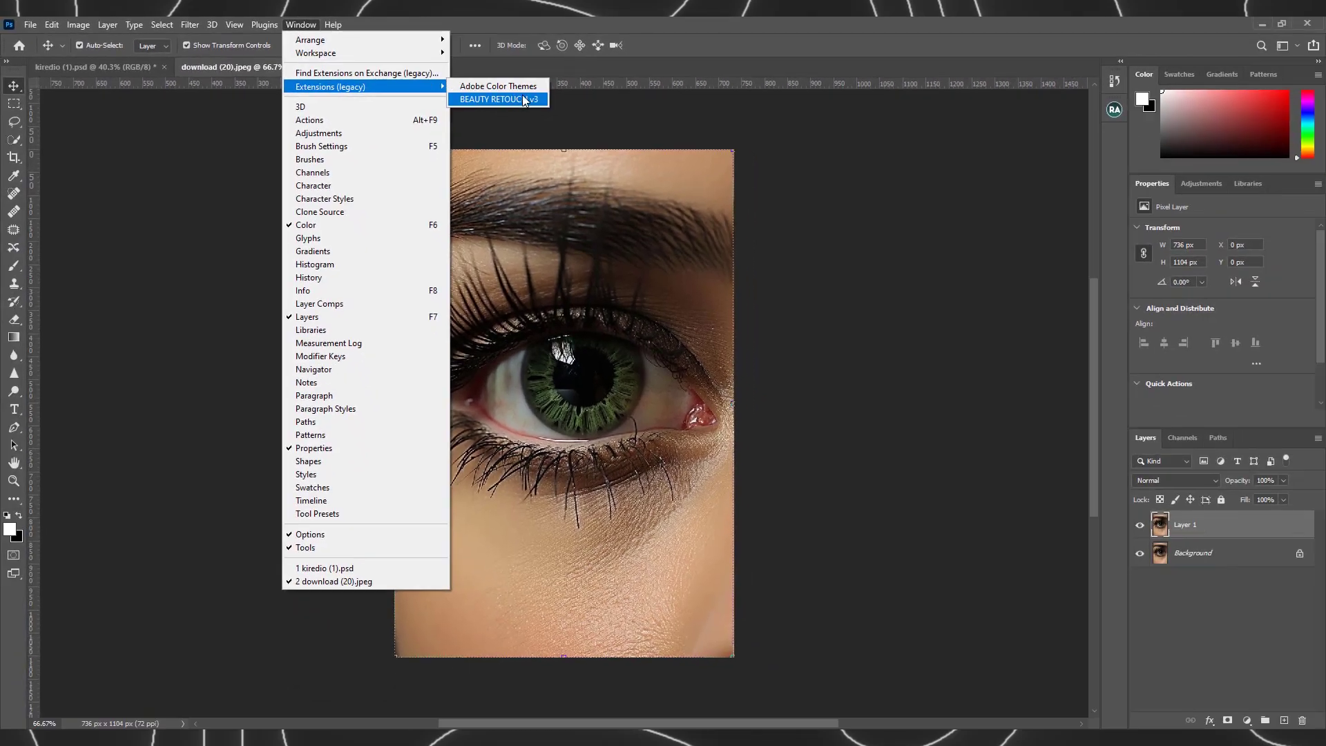
Reopen Beauty Retouch v3 and run Magic Eyes, expanding the new Magic Eyes | Enlighten group.
{"action": "left_click", "coordinate": [538, 100]}
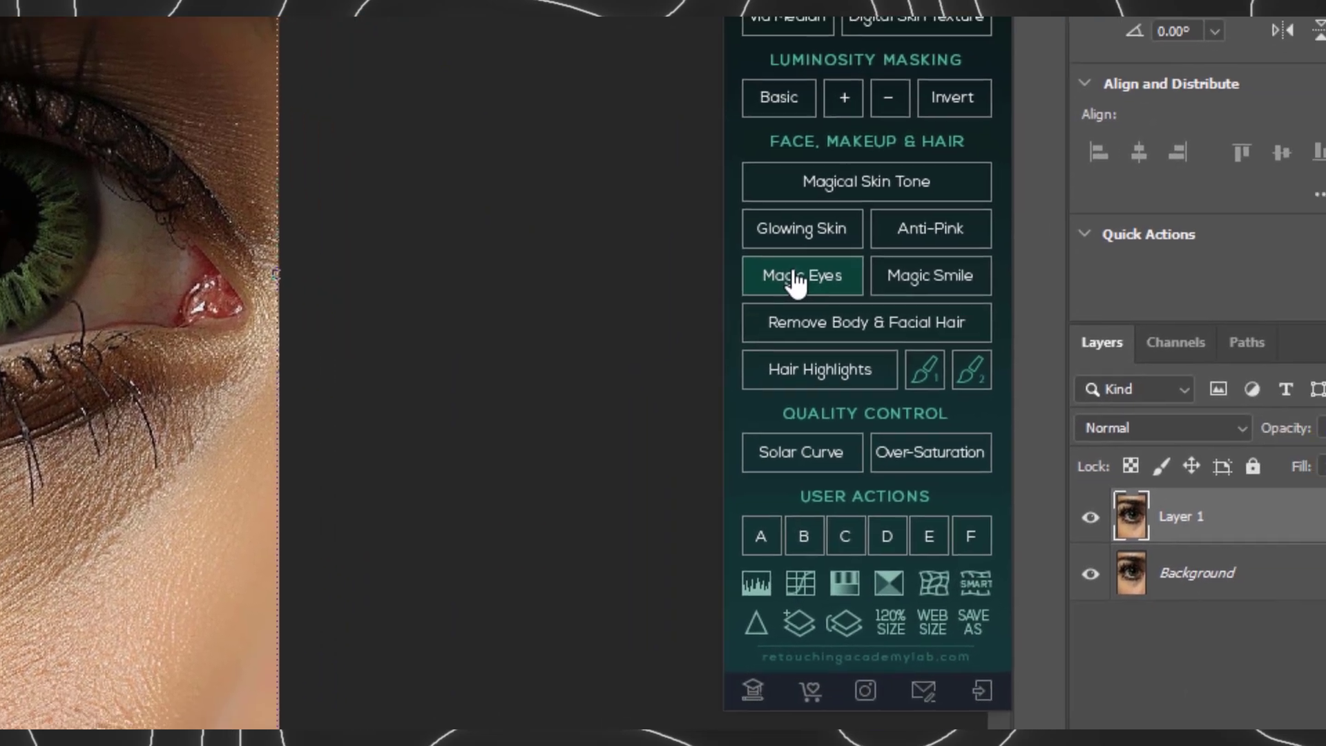
{"action": "left_click", "coordinate": [902, 335]}
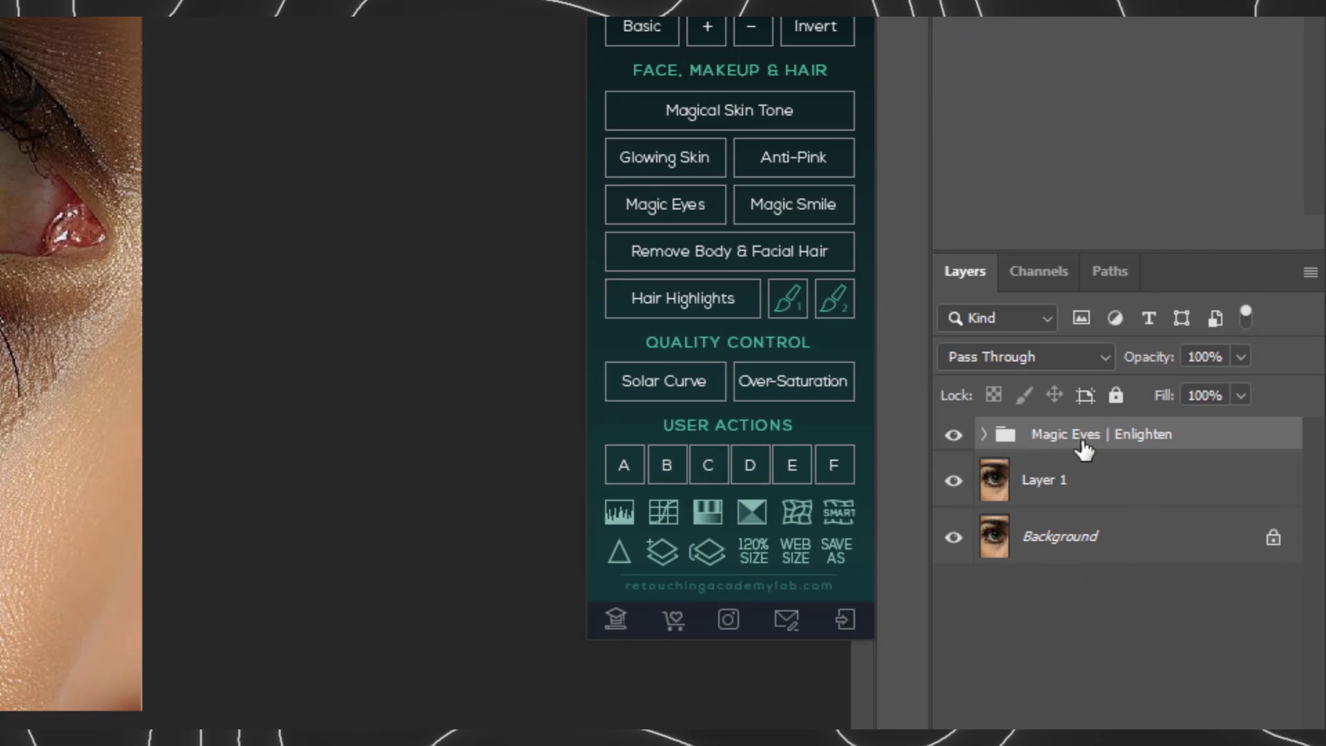
{"action": "left_click", "coordinate": [984, 435]}
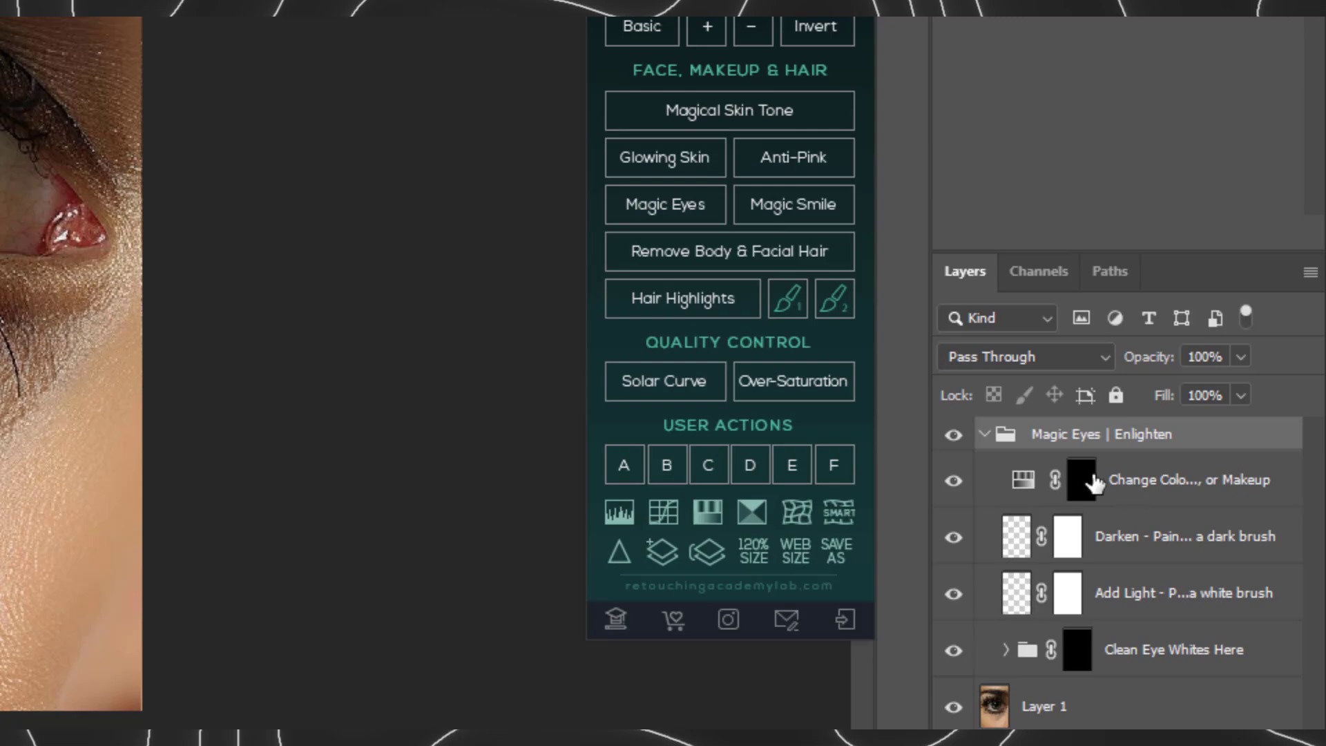
Target the Clean Eye Whites Here mask with white as the foreground colour.
{"action": "left_click", "coordinate": [1079, 659]}
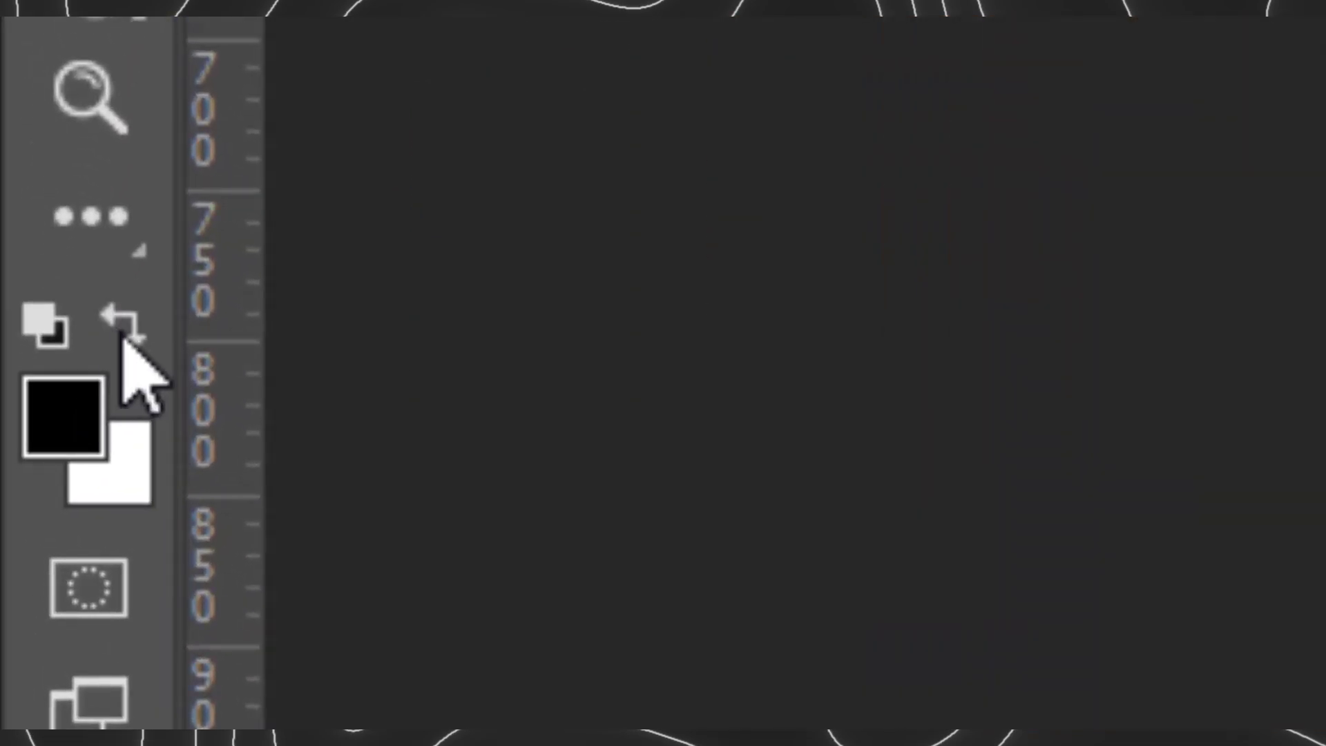
{"action": "left_click", "coordinate": [122, 333]}
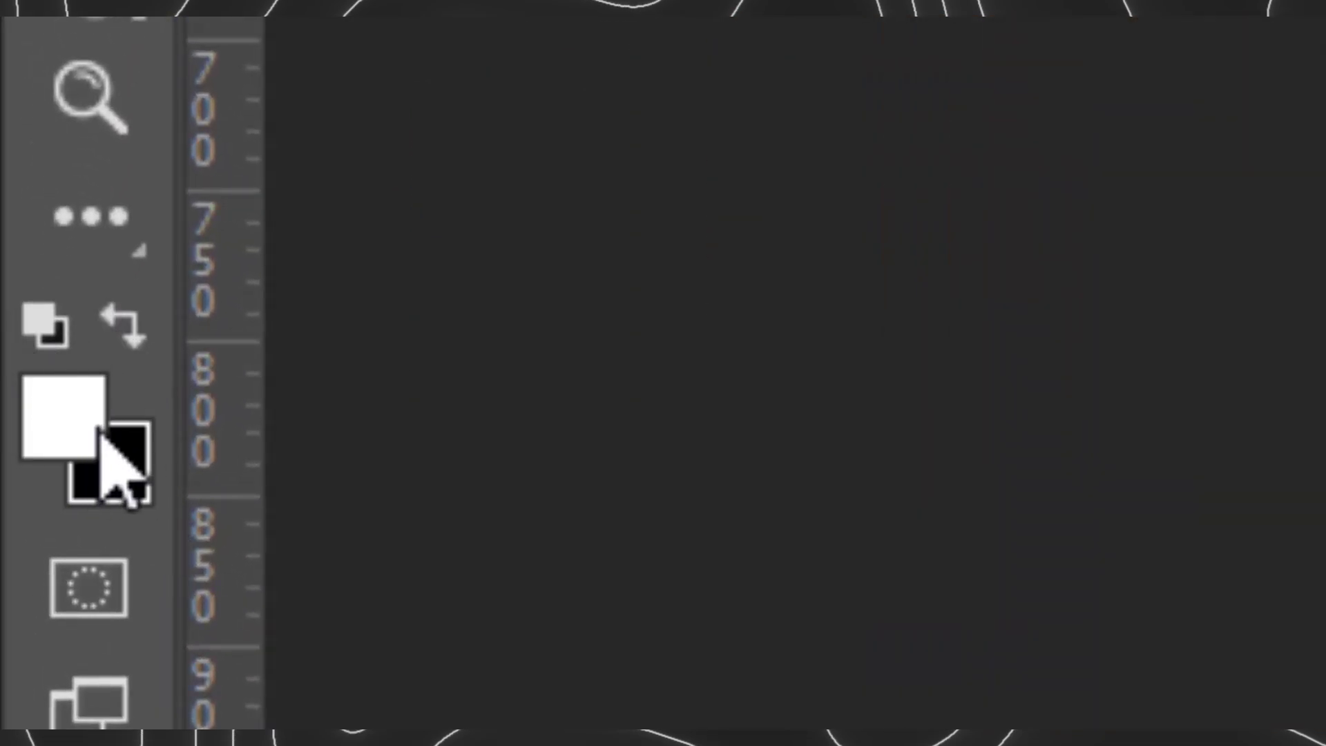
{"action": "left_click", "coordinate": [130, 335]}
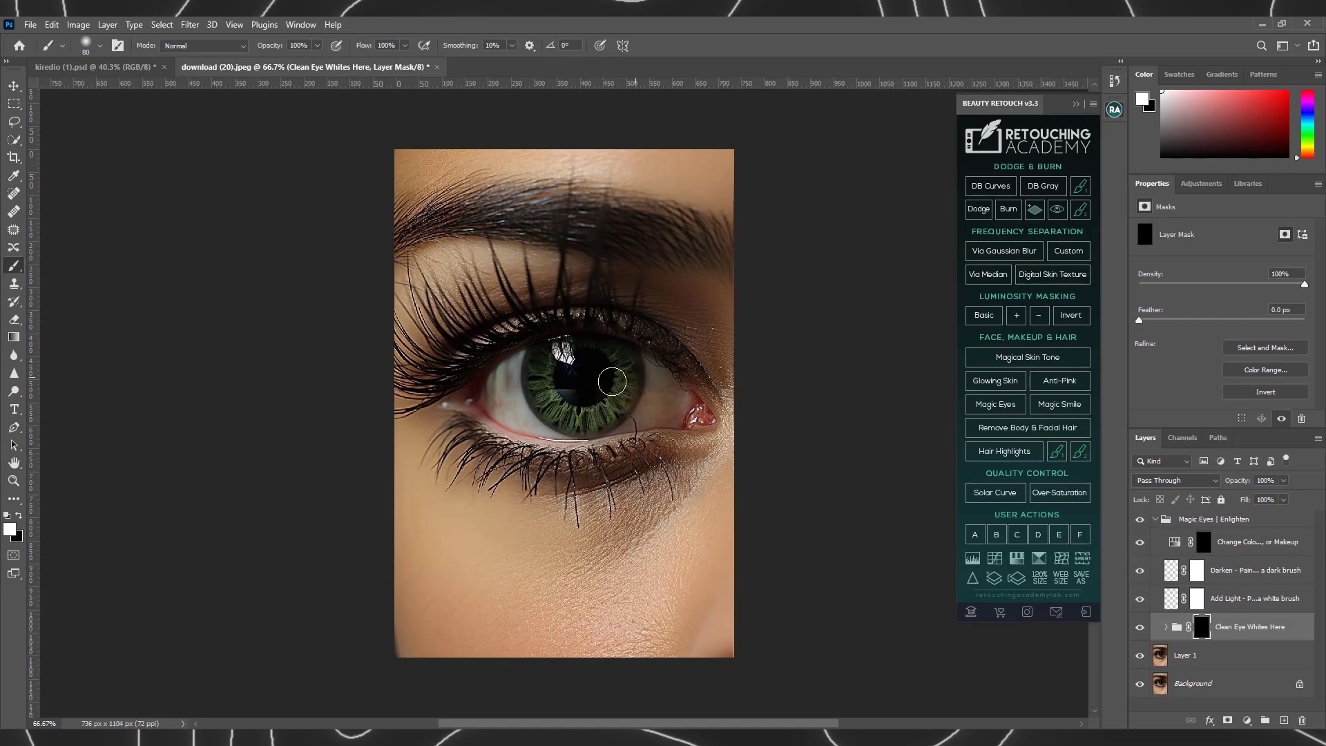
Zoom in on the eye and paint white over the upper eye white with a smaller brush.
{"action": "scroll", "coordinate": [664, 399], "scroll_direction": "up", "scroll_amount": 1}
{"action": "scroll", "coordinate": [656, 397], "scroll_direction": "up", "scroll_amount": 2}
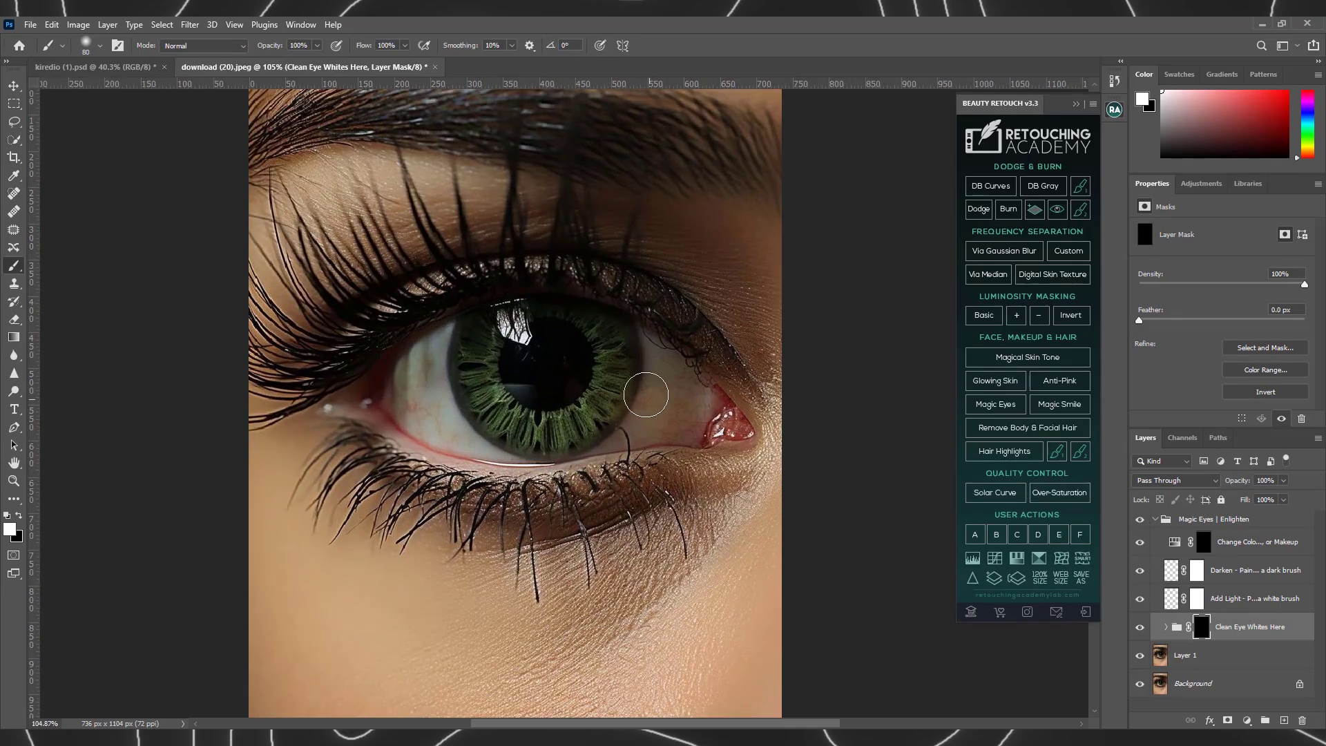
{"action": "scroll", "coordinate": [492, 337], "scroll_direction": "up", "scroll_amount": 1}
{"action": "scroll", "coordinate": [491, 338], "scroll_direction": "up", "scroll_amount": 1}
{"action": "scroll", "coordinate": [359, 342], "scroll_direction": "up", "scroll_amount": 1}
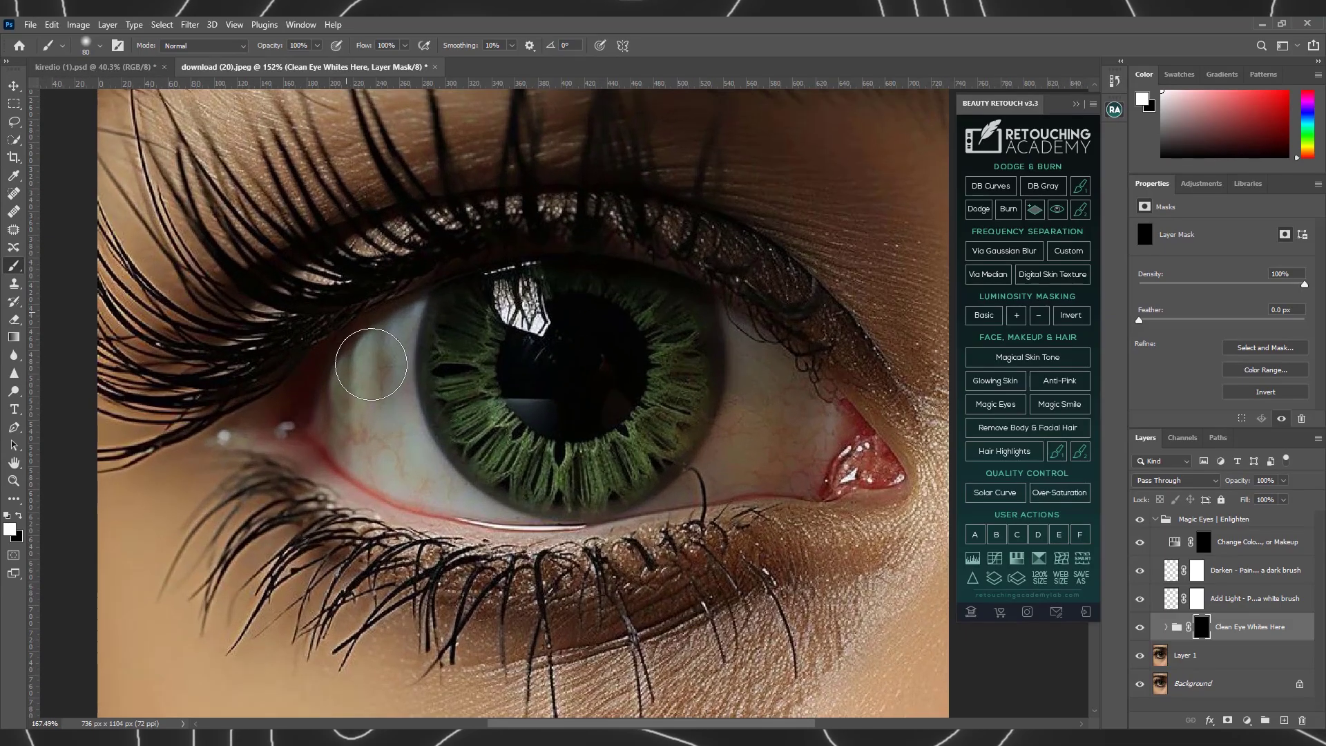
{"action": "scroll", "coordinate": [366, 356], "scroll_direction": "up", "scroll_amount": 1}
{"action": "scroll", "coordinate": [414, 356], "scroll_direction": "up", "scroll_amount": 2}
{"action": "scroll", "coordinate": [535, 339], "scroll_direction": "up", "scroll_amount": 1}
{"action": "scroll", "coordinate": [535, 318], "scroll_direction": "up", "scroll_amount": 1}
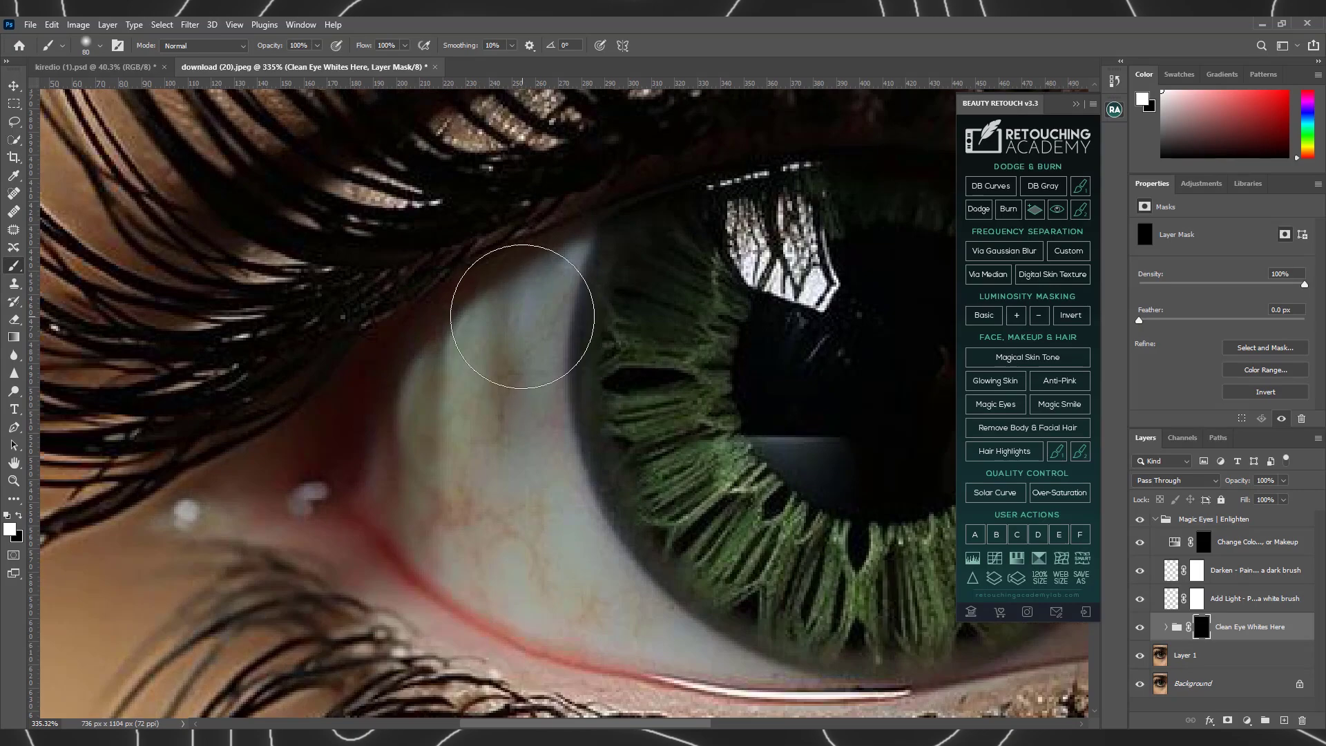
{"action": "key", "text": "bracketleft"}
{"action": "key", "text": "bracketleft"}
{"action": "key", "text": "bracketleft"}
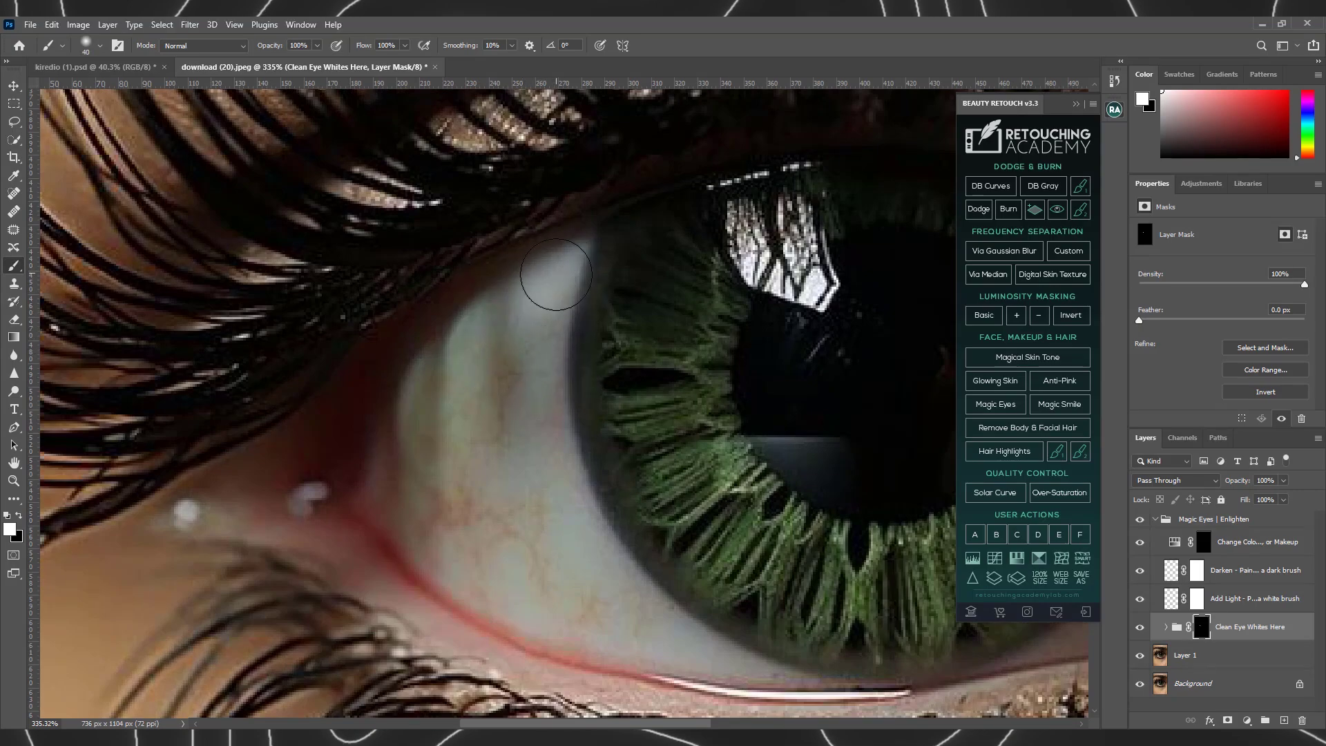
{"action": "mouse_move", "coordinate": [536, 287]}
{"action": "left_mouse_down"}
{"action": "mouse_move", "coordinate": [426, 423]}
{"action": "mouse_move", "coordinate": [423, 497]}
{"action": "mouse_move", "coordinate": [497, 521]}
{"action": "mouse_move", "coordinate": [500, 431]}
{"action": "mouse_move", "coordinate": [636, 577]}
{"action": "mouse_move", "coordinate": [603, 607]}
{"action": "mouse_move", "coordinate": [536, 562]}
{"action": "mouse_move", "coordinate": [544, 598]}
{"action": "mouse_move", "coordinate": [387, 503]}
{"action": "mouse_move", "coordinate": [412, 425]}
{"action": "left_mouse_up"}
Brighten the grey-brown blotch and the eye white along the lower lid.
{"action": "key", "text": "bracketleft"}
{"action": "key", "text": "bracketright"}
{"action": "key", "text": "bracketleft"}
{"action": "mouse_move", "coordinate": [444, 502]}
{"action": "left_mouse_down"}
{"action": "mouse_move", "coordinate": [544, 544]}
{"action": "mouse_move", "coordinate": [445, 417]}
{"action": "left_mouse_up"}
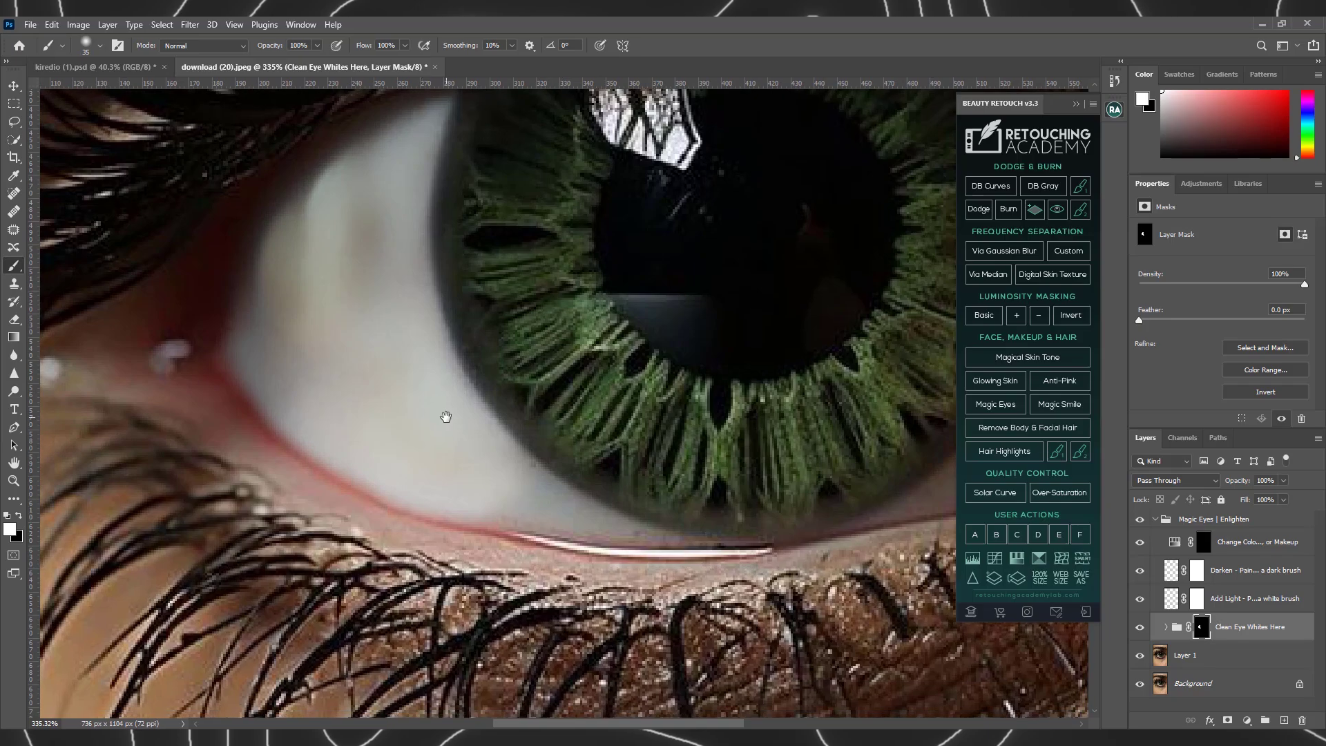
{"action": "left_click_drag", "start_coordinate": [586, 521], "coordinate": [459, 504]}
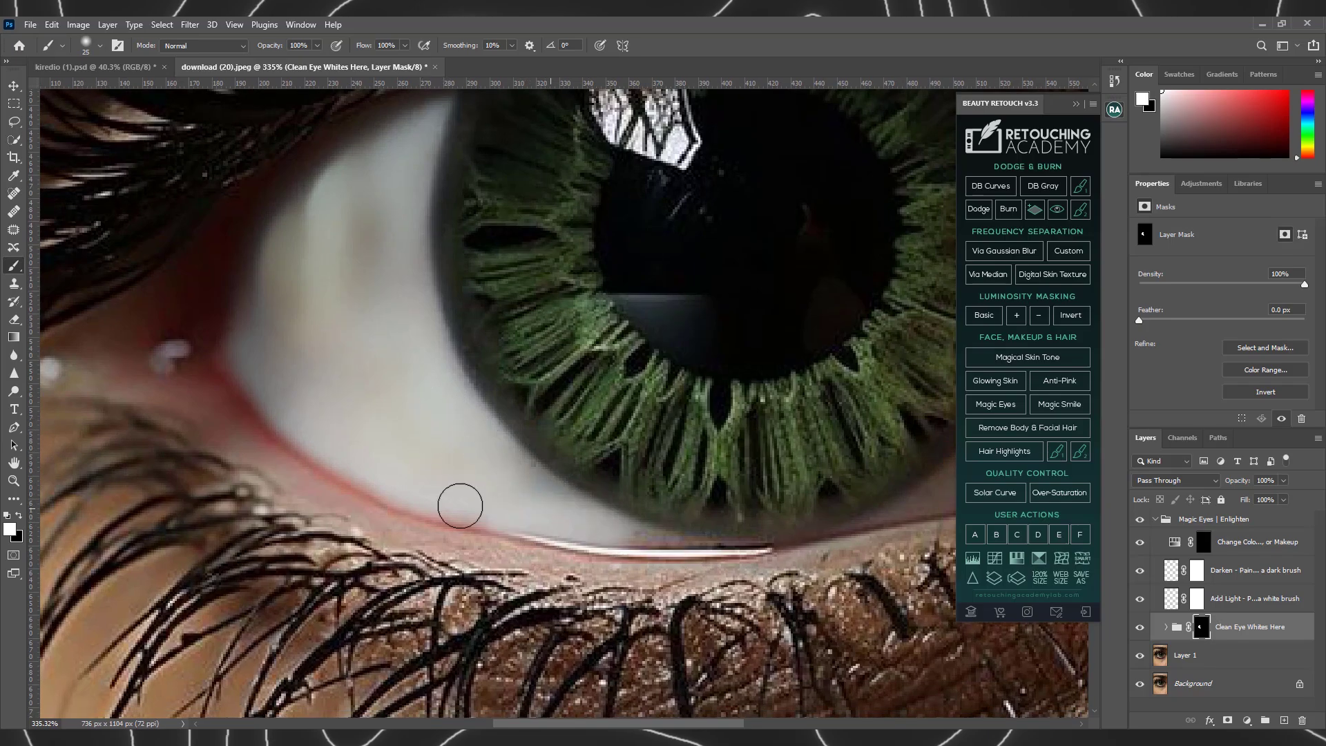
{"action": "key", "text": "bracketleft"}
{"action": "key", "text": "bracketleft"}
{"action": "key", "text": "bracketleft"}
{"action": "scroll", "coordinate": [458, 504], "scroll_direction": "right", "scroll_amount": 5}
{"action": "scroll", "coordinate": [217, 511], "scroll_direction": "up", "scroll_amount": 3}
{"action": "left_click_drag", "start_coordinate": [217, 510], "coordinate": [525, 458]}
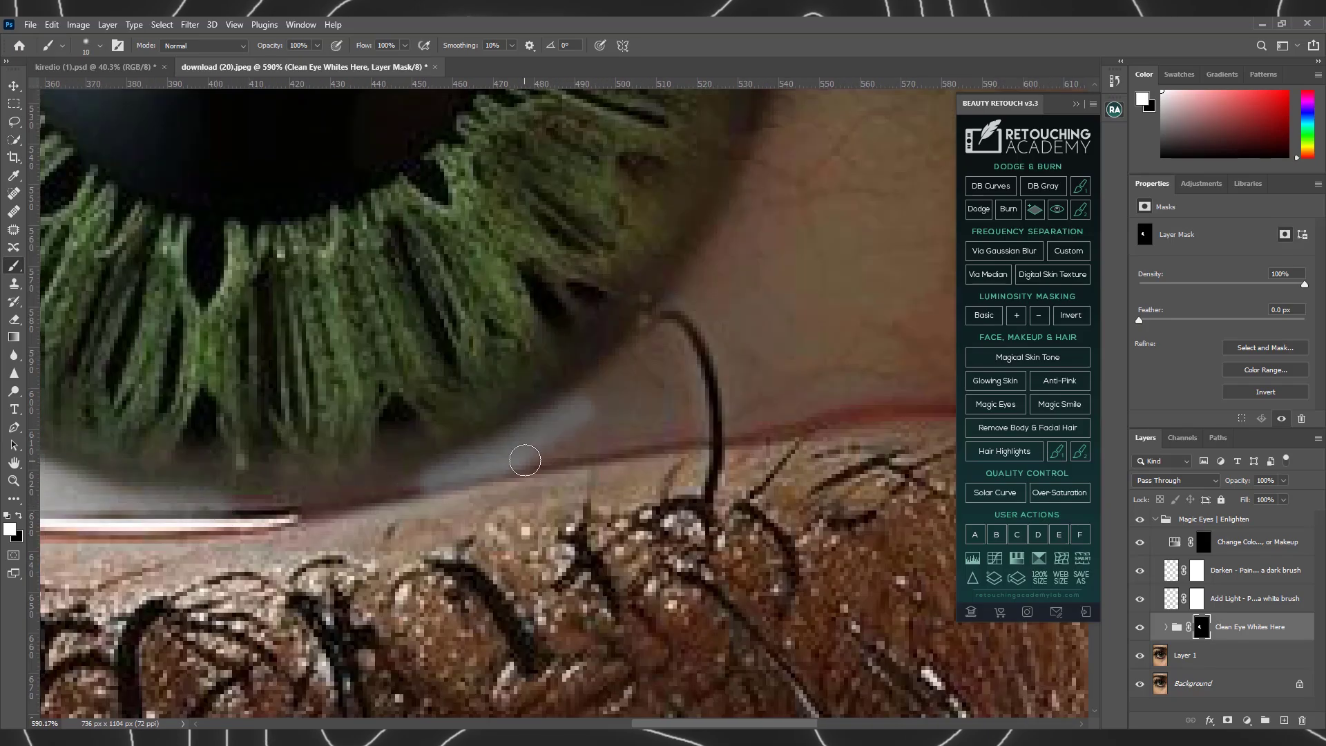
Brighten the eye white beside the iris and toward the inner corner.
{"action": "scroll", "coordinate": [525, 458], "scroll_direction": "down", "scroll_amount": 2}
{"action": "key", "text": "bracketright"}
{"action": "mouse_move", "coordinate": [482, 518]}
{"action": "left_mouse_down"}
{"action": "mouse_move", "coordinate": [527, 458]}
{"action": "mouse_move", "coordinate": [709, 502]}
{"action": "mouse_move", "coordinate": [504, 517]}
{"action": "left_mouse_up"}
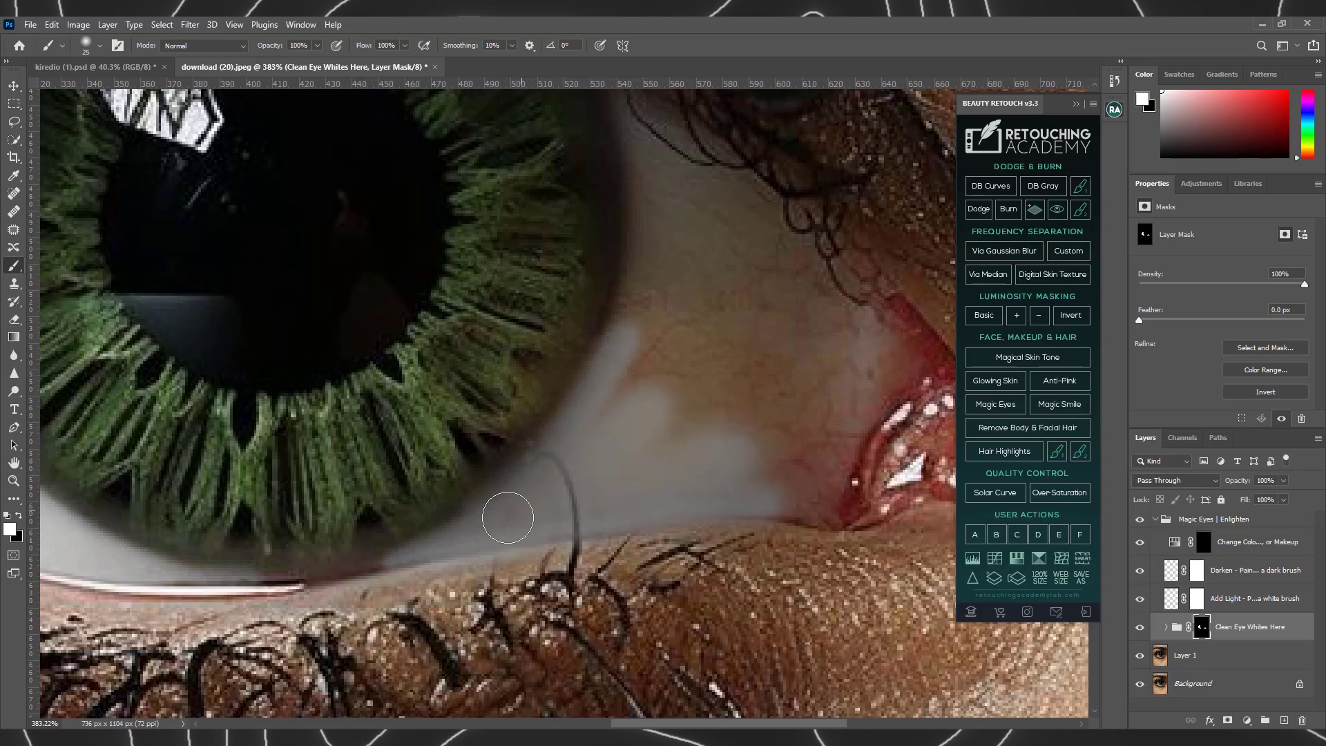
{"action": "scroll", "coordinate": [563, 310], "scroll_direction": "up", "scroll_amount": 3}
{"action": "scroll", "coordinate": [563, 311], "scroll_direction": "right", "scroll_amount": 2}
{"action": "mouse_move", "coordinate": [563, 311]}
{"action": "left_mouse_down"}
{"action": "mouse_move", "coordinate": [509, 524]}
{"action": "mouse_move", "coordinate": [702, 394]}
{"action": "mouse_move", "coordinate": [657, 526]}
{"action": "left_mouse_up"}
{"action": "key", "text": "bracketright"}
{"action": "key", "text": "bracketright"}
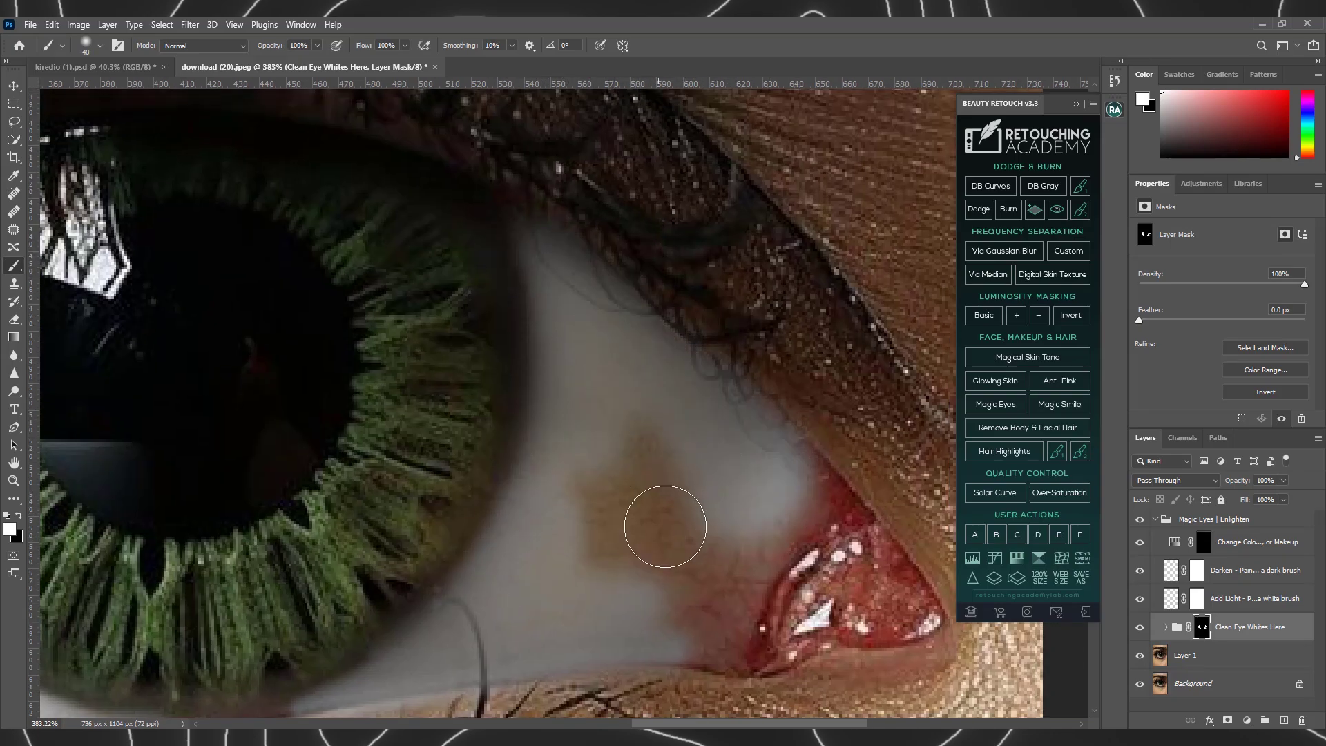
{"action": "scroll", "coordinate": [627, 408], "scroll_direction": "down", "scroll_amount": 2}
{"action": "scroll", "coordinate": [675, 379], "scroll_direction": "down", "scroll_amount": 2}
{"action": "scroll", "coordinate": [674, 379], "scroll_direction": "right", "scroll_amount": 2}
{"action": "mouse_move", "coordinate": [674, 379]}
{"action": "left_mouse_down"}
{"action": "mouse_move", "coordinate": [663, 487]}
{"action": "mouse_move", "coordinate": [592, 518]}
{"action": "mouse_move", "coordinate": [586, 405]}
{"action": "mouse_move", "coordinate": [653, 461]}
{"action": "left_mouse_up"}
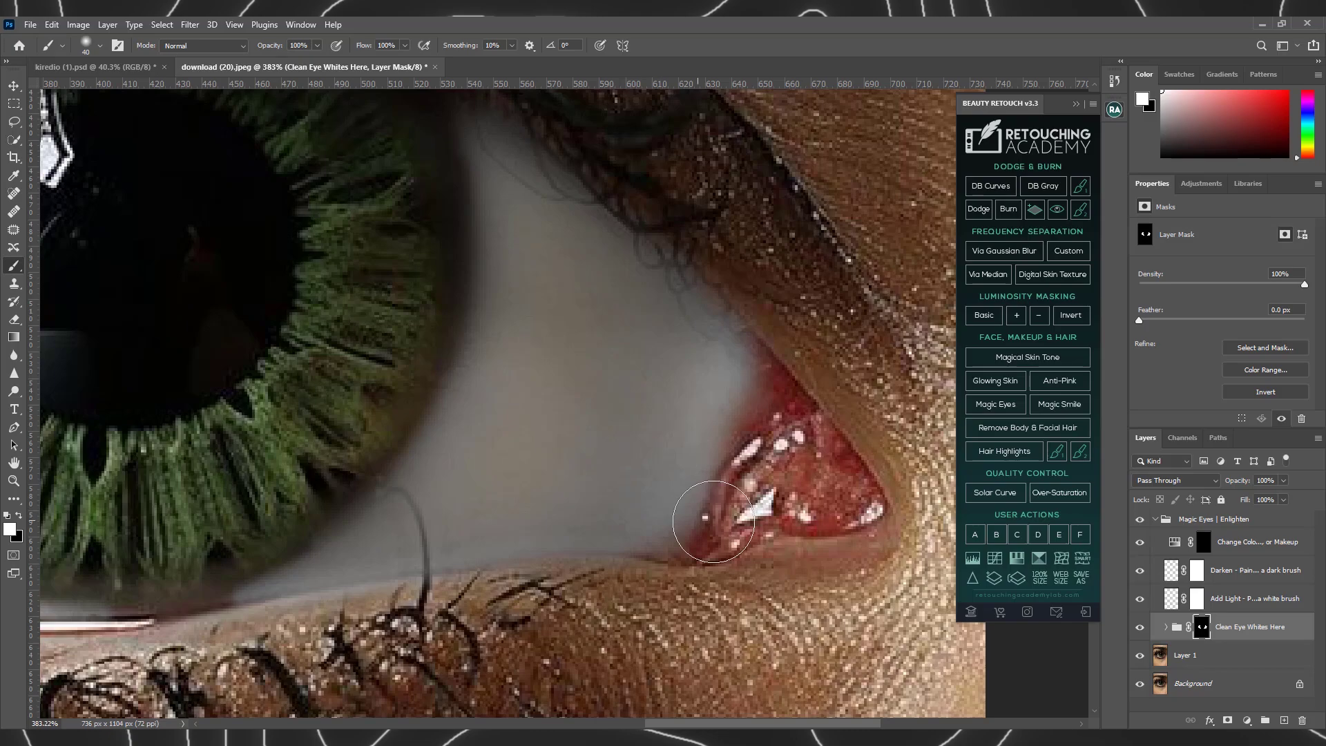
Keep the pink inner corner untouched, cleaning only the reddish edges around it.
{"action": "mouse_move", "coordinate": [791, 486]}
{"action": "left_mouse_down"}
{"action": "mouse_move", "coordinate": [815, 483]}
{"action": "mouse_move", "coordinate": [742, 481]}
{"action": "left_mouse_up"}
{"action": "key", "text": "bracketright"}
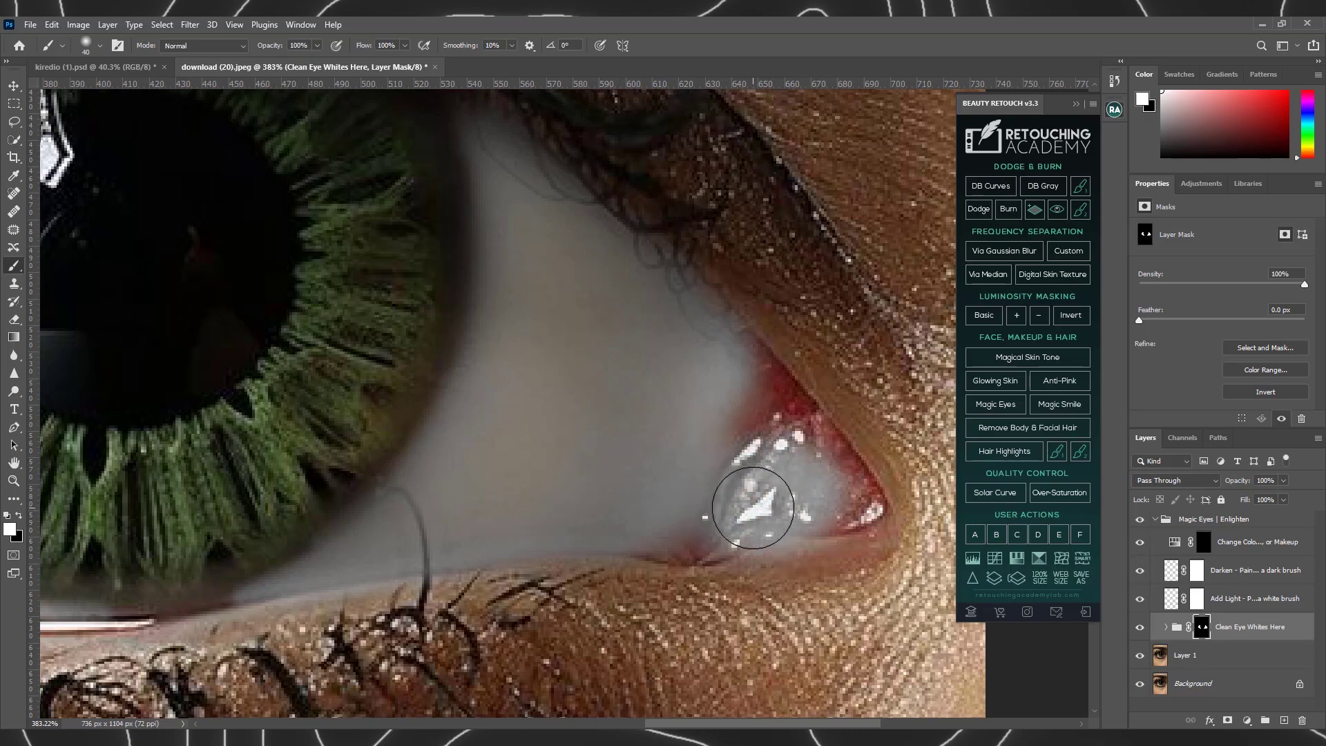
{"action": "key", "text": "ctrl+z"}
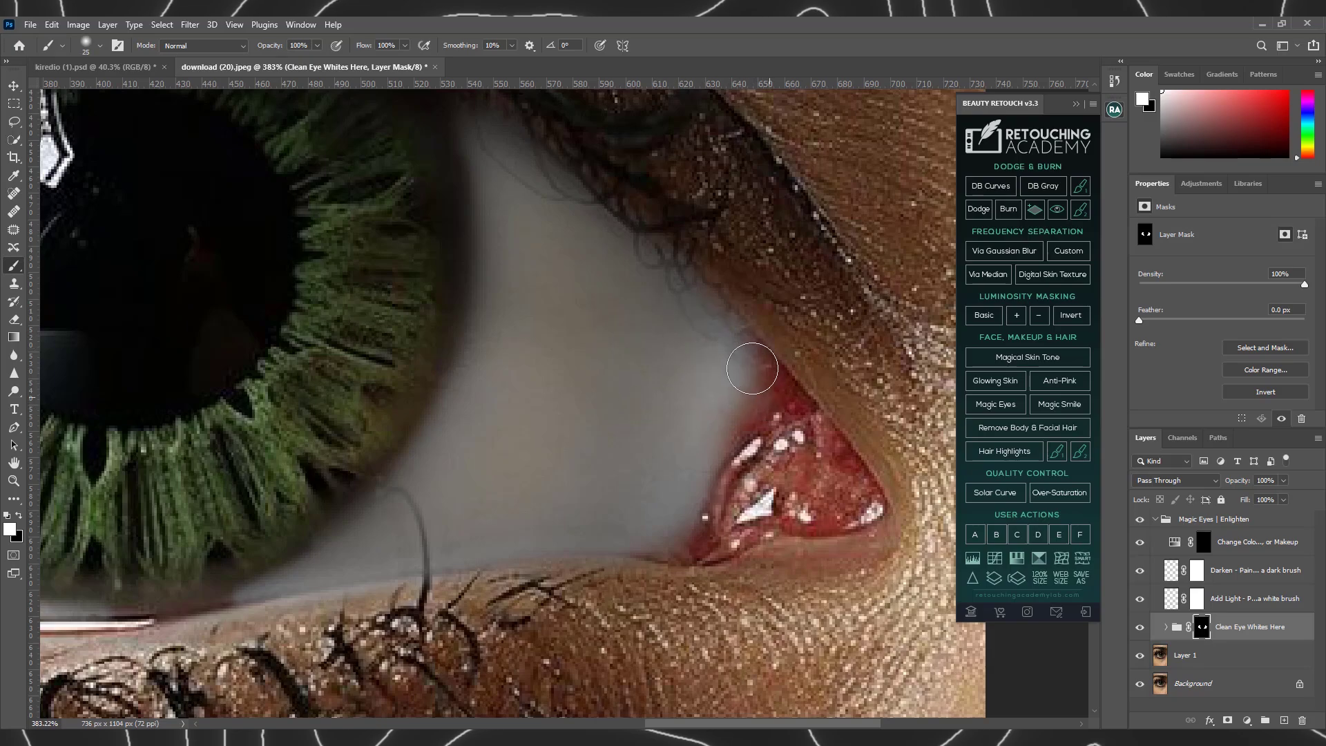
{"action": "mouse_move", "coordinate": [751, 368]}
{"action": "left_mouse_down"}
{"action": "mouse_move", "coordinate": [734, 359]}
{"action": "mouse_move", "coordinate": [701, 439]}
{"action": "left_mouse_up"}
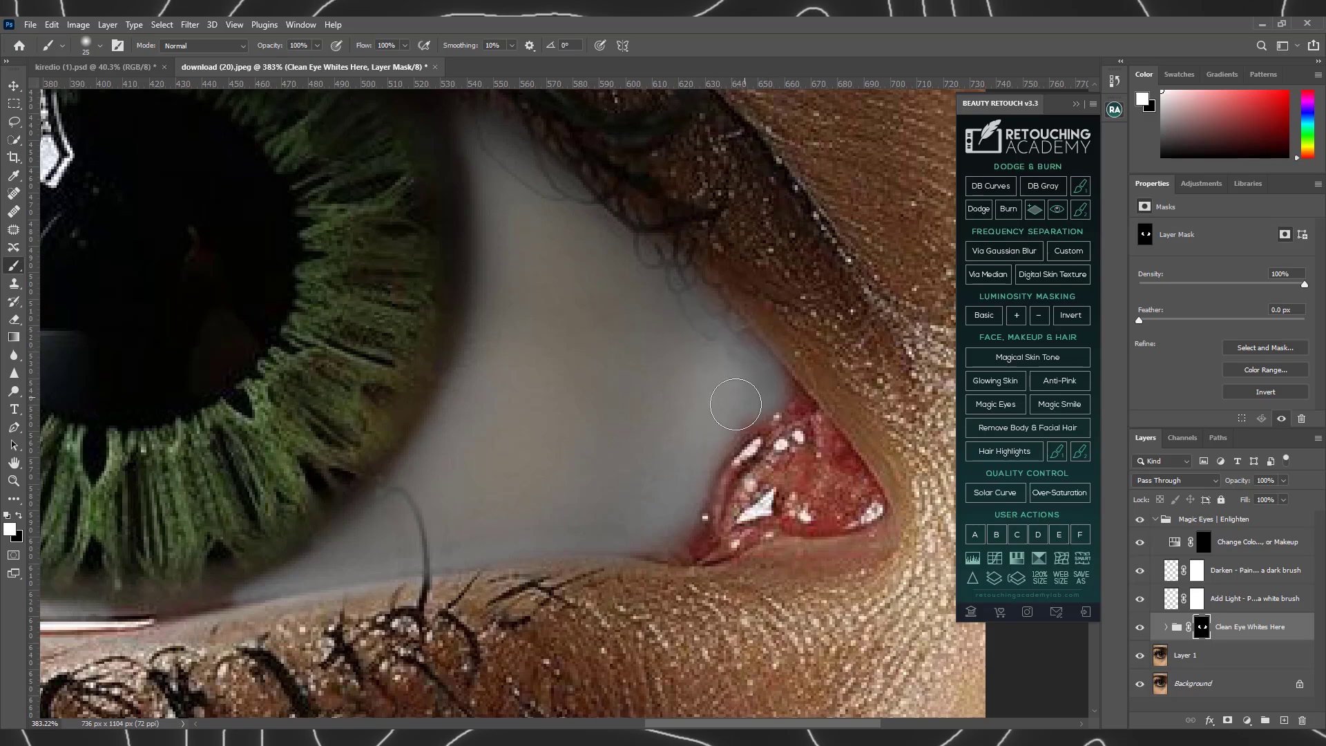
{"action": "left_click_drag", "start_coordinate": [688, 514], "coordinate": [656, 535]}
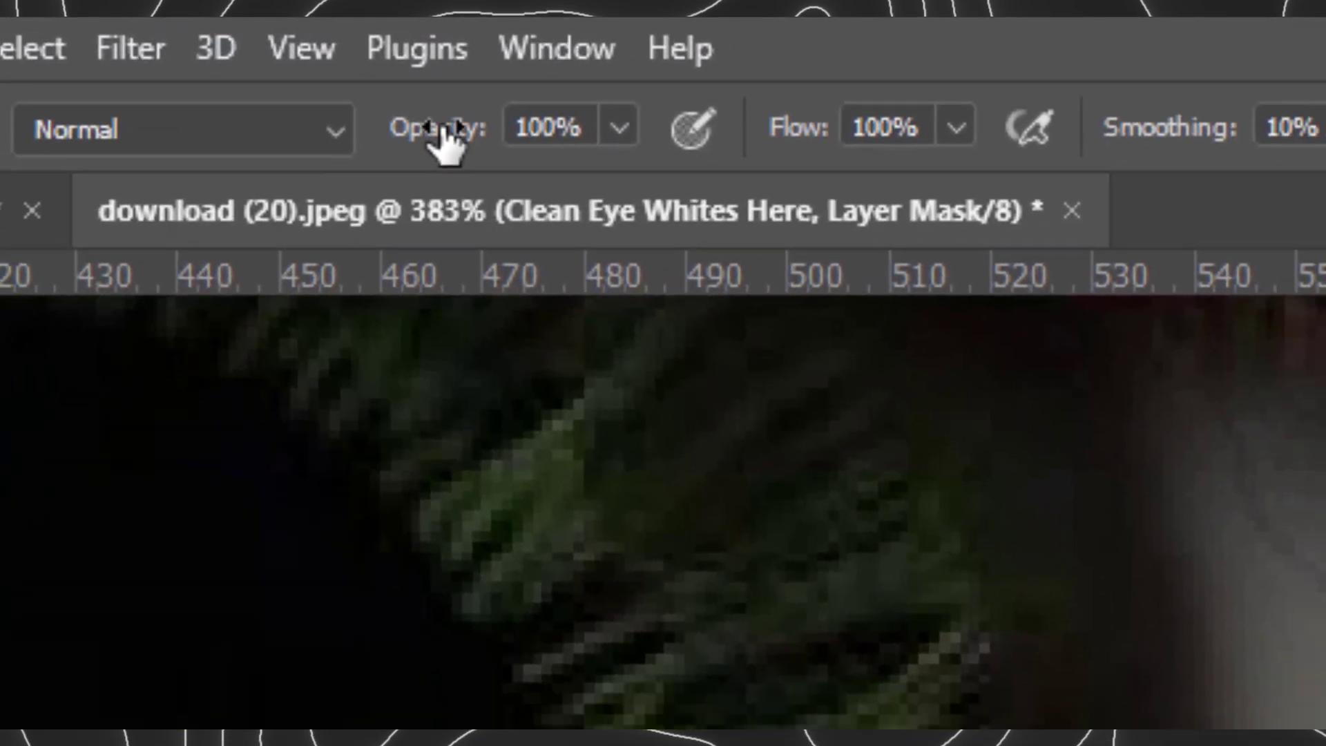
Lower the brush opacity and softly brighten the red inner-corner area.
{"action": "left_click_drag", "start_coordinate": [445, 138], "coordinate": [377, 132]}
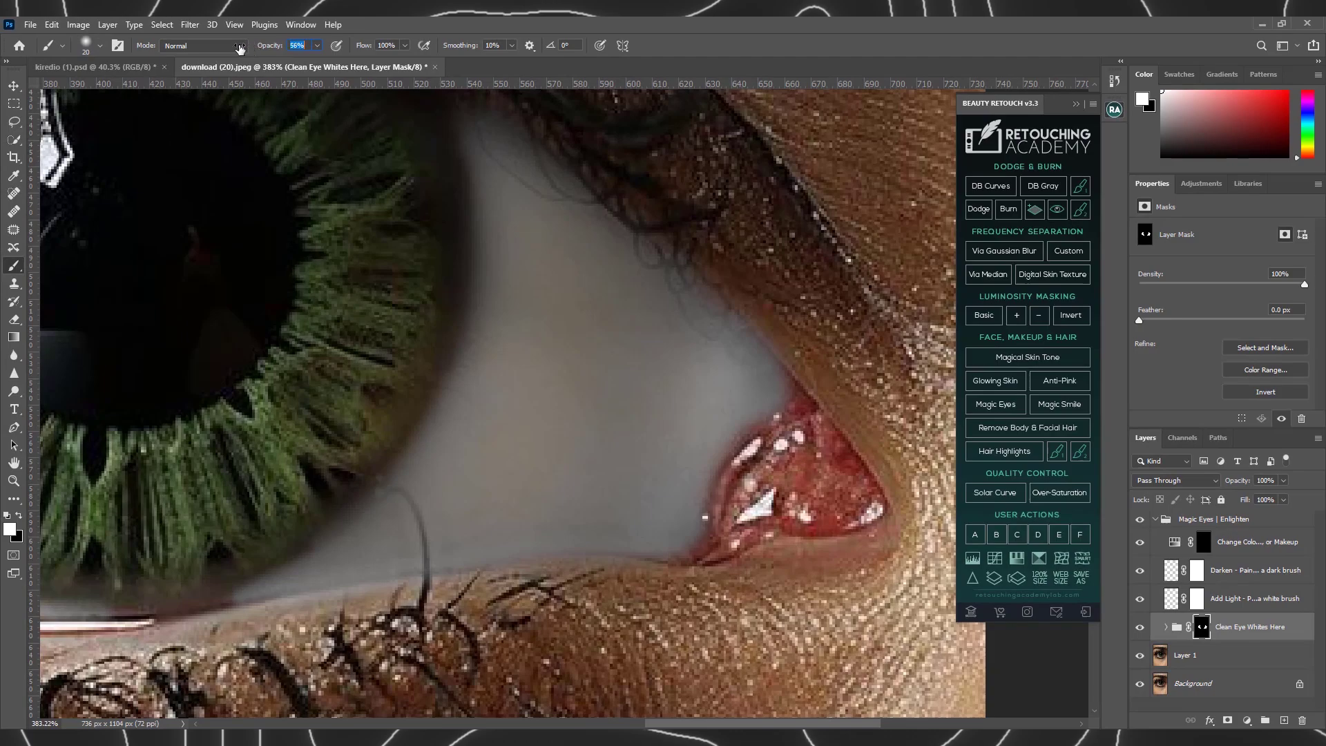
{"action": "left_click_drag", "start_coordinate": [235, 49], "coordinate": [228, 50]}
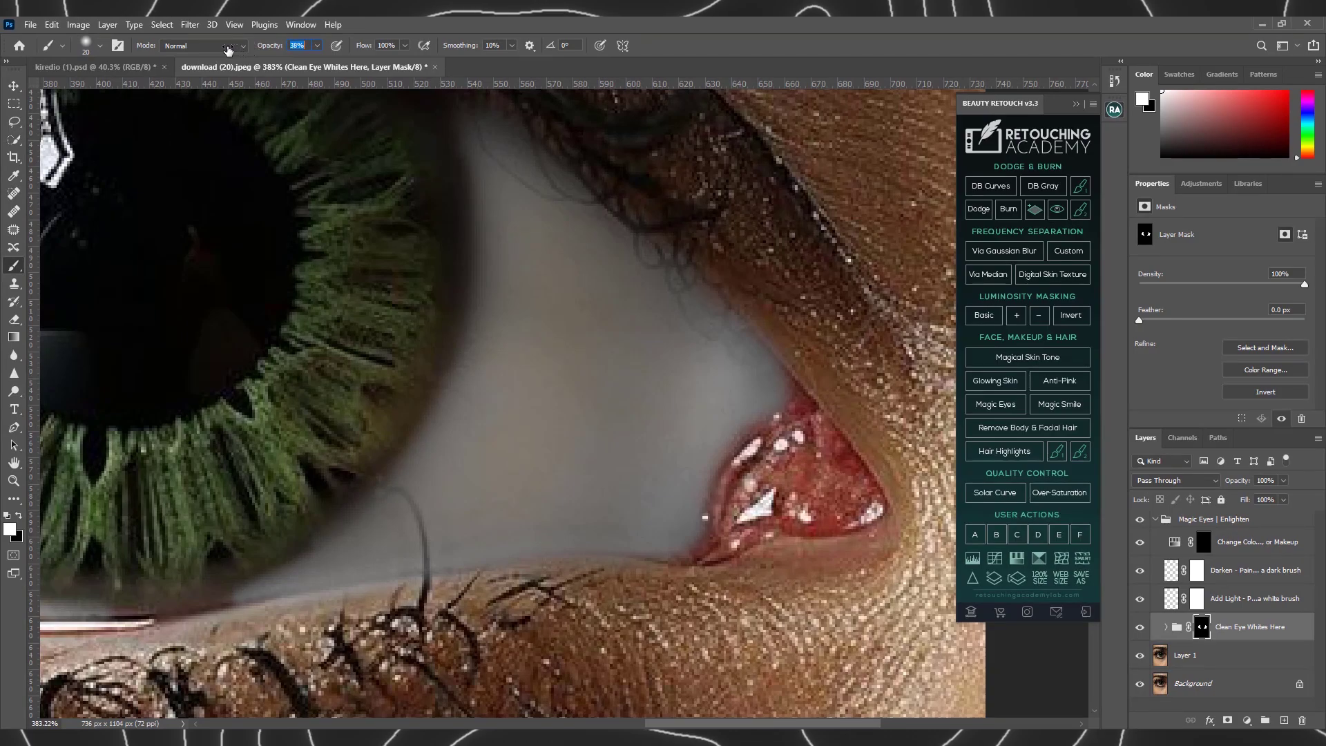
{"action": "mouse_move", "coordinate": [750, 477]}
{"action": "left_mouse_down"}
{"action": "mouse_move", "coordinate": [715, 539]}
{"action": "mouse_move", "coordinate": [778, 420]}
{"action": "left_mouse_up"}
{"action": "key", "text": "bracketright"}
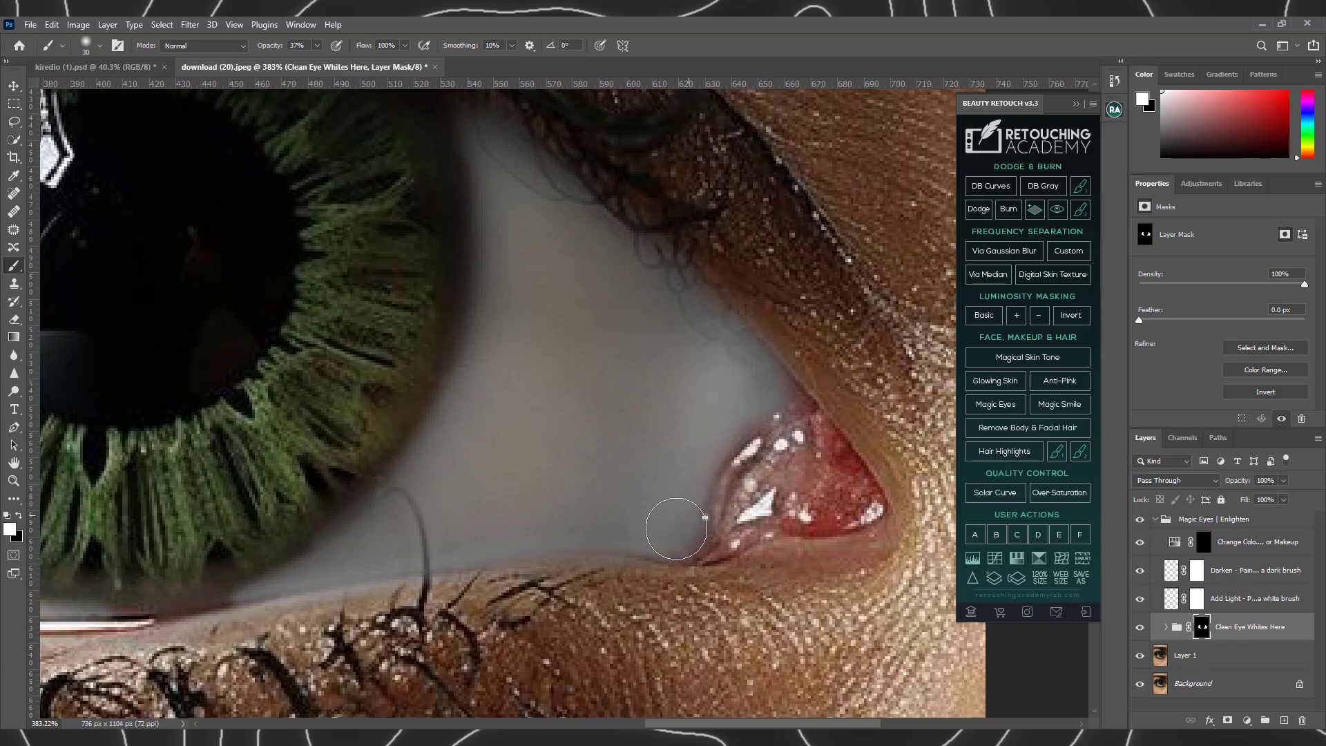
Brighten more of the eye white left of the iris.
{"action": "scroll", "coordinate": [657, 423], "scroll_direction": "down", "scroll_amount": 5}
{"action": "scroll", "coordinate": [658, 424], "scroll_direction": "down", "scroll_amount": 3}
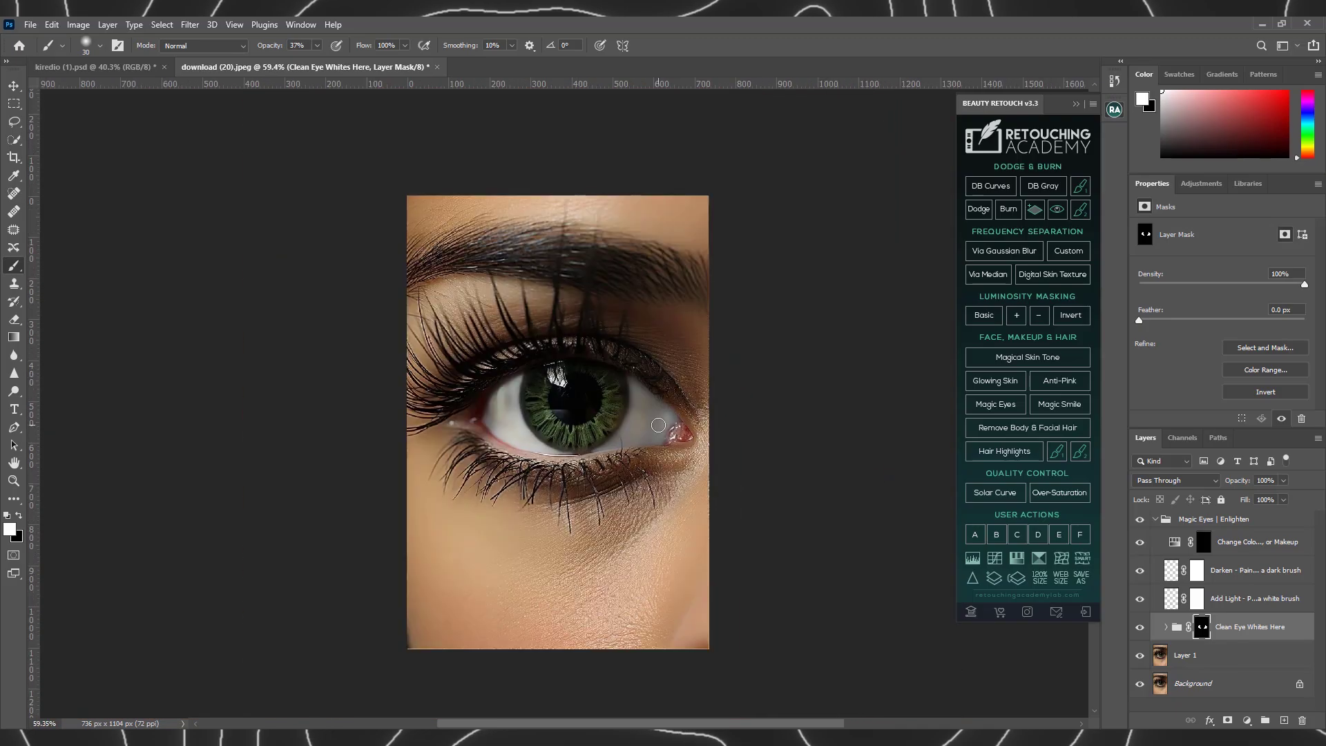
{"action": "scroll", "coordinate": [642, 449], "scroll_direction": "down", "scroll_amount": 2}
{"action": "scroll", "coordinate": [642, 449], "scroll_direction": "down", "scroll_amount": 1}
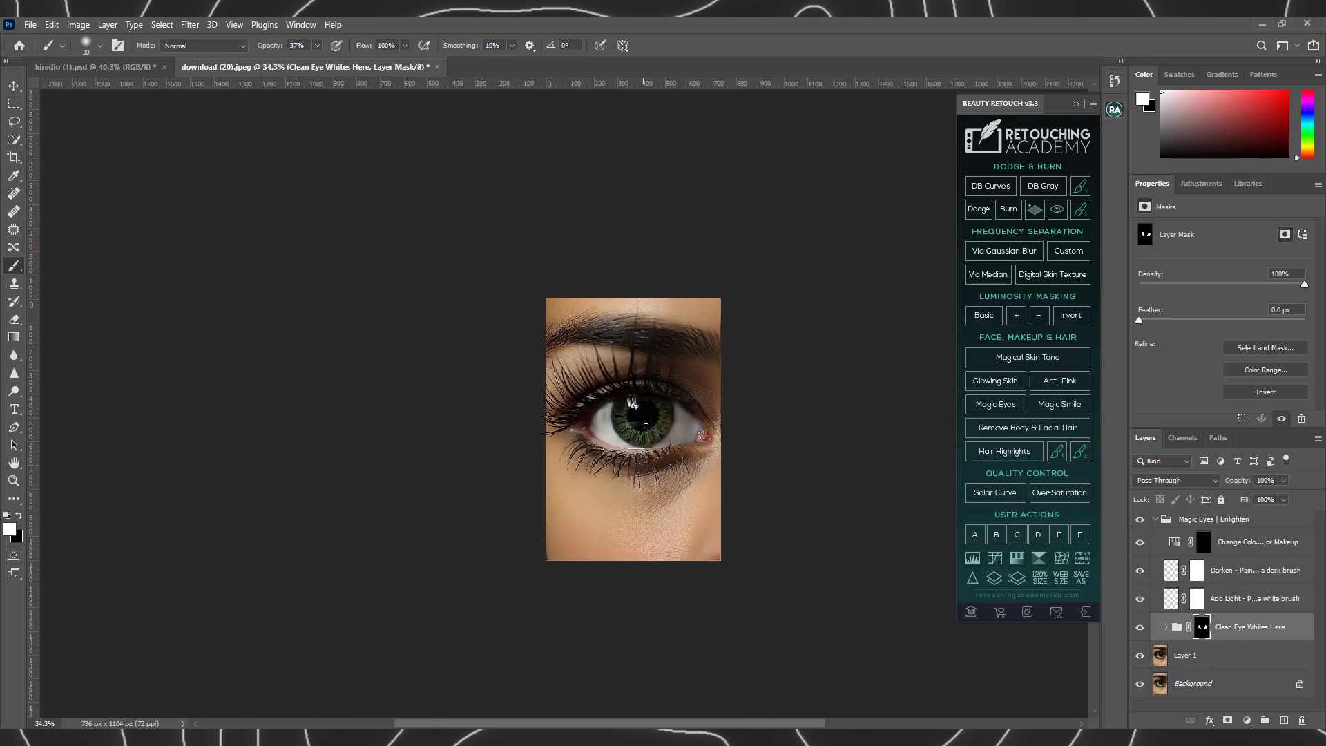
{"action": "scroll", "coordinate": [639, 446], "scroll_direction": "up", "scroll_amount": 1}
{"action": "scroll", "coordinate": [635, 442], "scroll_direction": "up", "scroll_amount": 1}
{"action": "scroll", "coordinate": [593, 433], "scroll_direction": "up", "scroll_amount": 3}
{"action": "scroll", "coordinate": [593, 432], "scroll_direction": "up", "scroll_amount": 2}
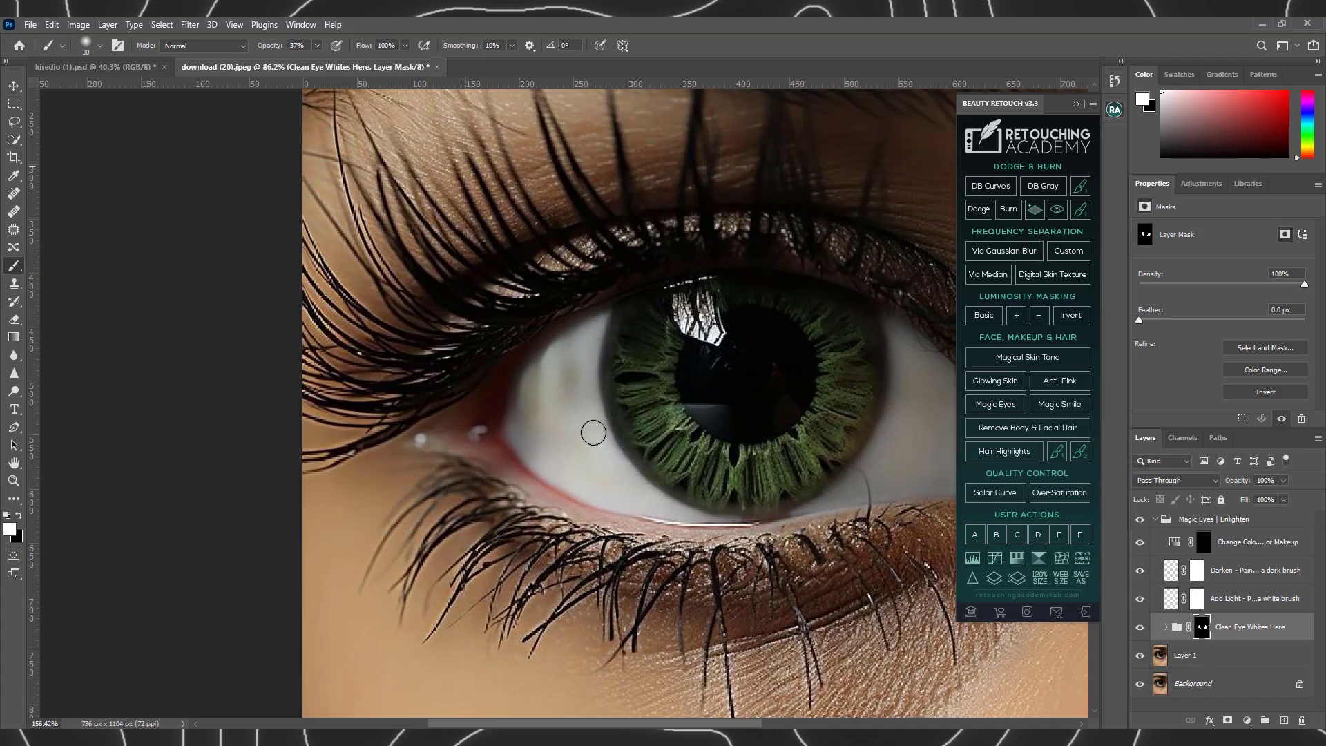
{"action": "scroll", "coordinate": [595, 435], "scroll_direction": "up", "scroll_amount": 3}
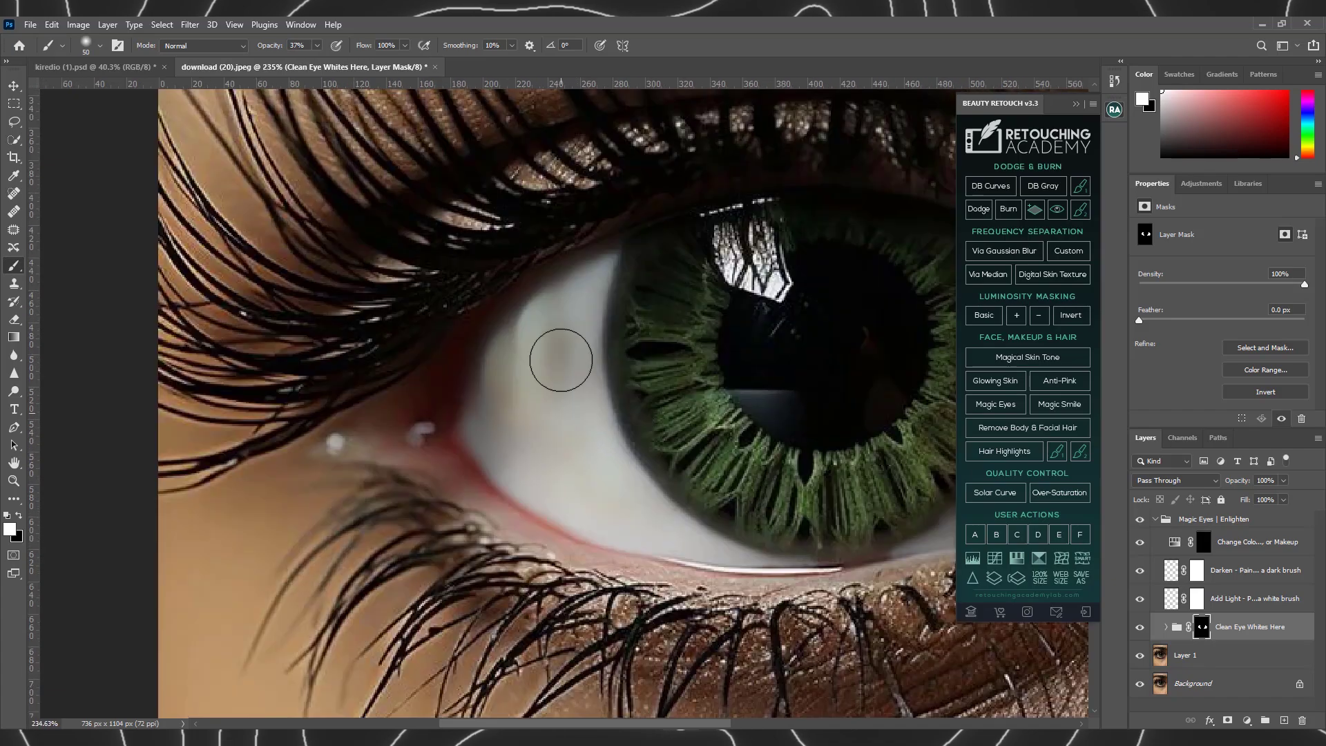
{"action": "mouse_move", "coordinate": [545, 320]}
{"action": "left_mouse_down"}
{"action": "mouse_move", "coordinate": [508, 348]}
{"action": "mouse_move", "coordinate": [564, 351]}
{"action": "left_mouse_up"}
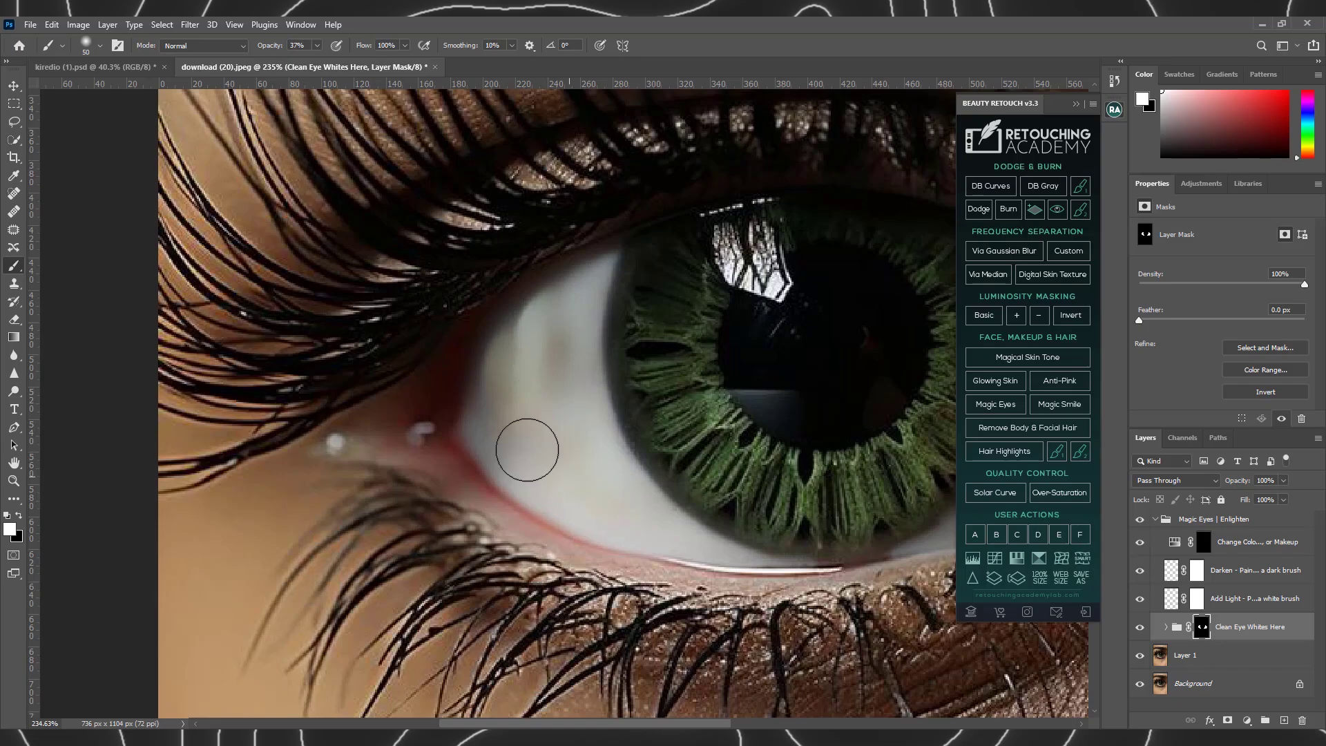
Brighten the eye white right of the iris and recentre the whole eye in view.
{"action": "scroll", "coordinate": [526, 449], "scroll_direction": "right", "scroll_amount": 2}
{"action": "scroll", "coordinate": [484, 451], "scroll_direction": "right", "scroll_amount": 1}
{"action": "scroll", "coordinate": [704, 361], "scroll_direction": "right", "scroll_amount": 3}
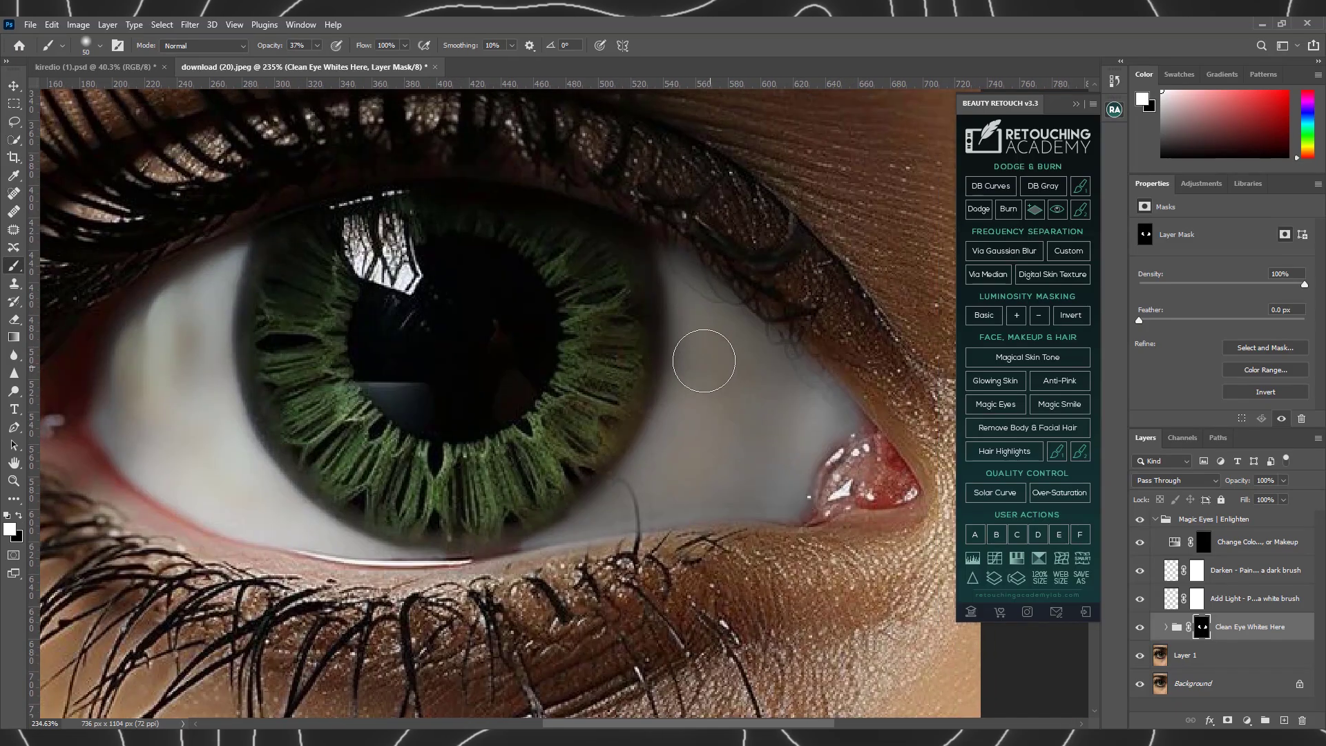
{"action": "left_click_drag", "start_coordinate": [745, 452], "coordinate": [692, 422]}
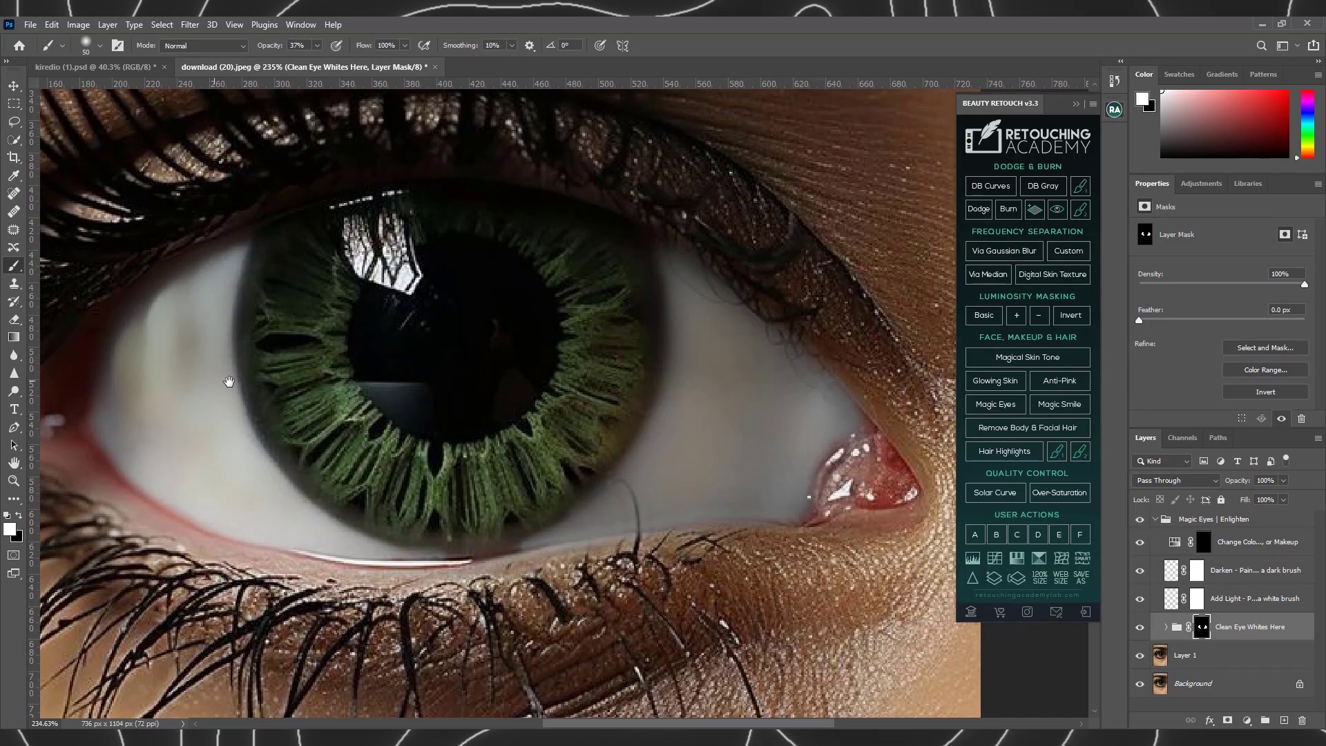
{"action": "scroll", "coordinate": [400, 341], "scroll_direction": "down", "scroll_amount": 1}
{"action": "scroll", "coordinate": [467, 281], "scroll_direction": "down", "scroll_amount": 1}
{"action": "scroll", "coordinate": [464, 281], "scroll_direction": "down", "scroll_amount": 1}
{"action": "scroll", "coordinate": [576, 337], "scroll_direction": "down", "scroll_amount": 1}
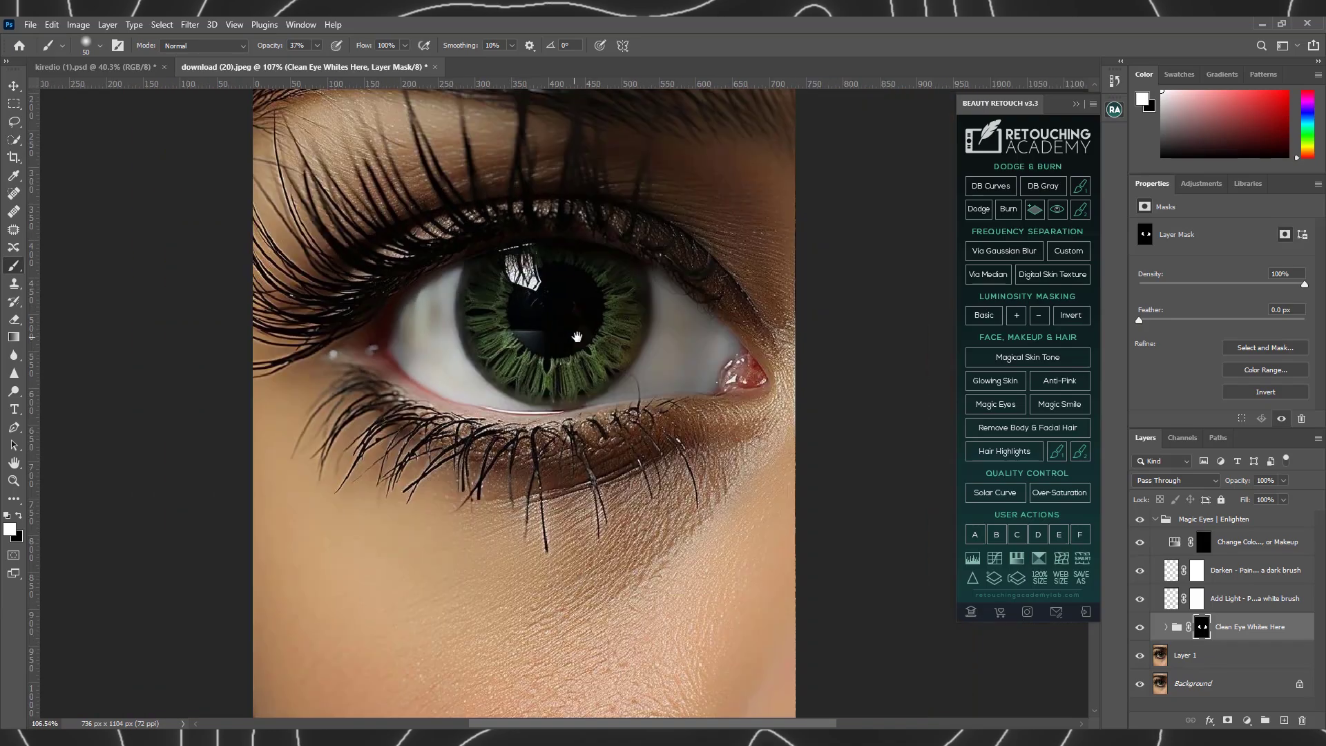
{"action": "left_click_drag", "start_coordinate": [577, 337], "coordinate": [584, 364]}
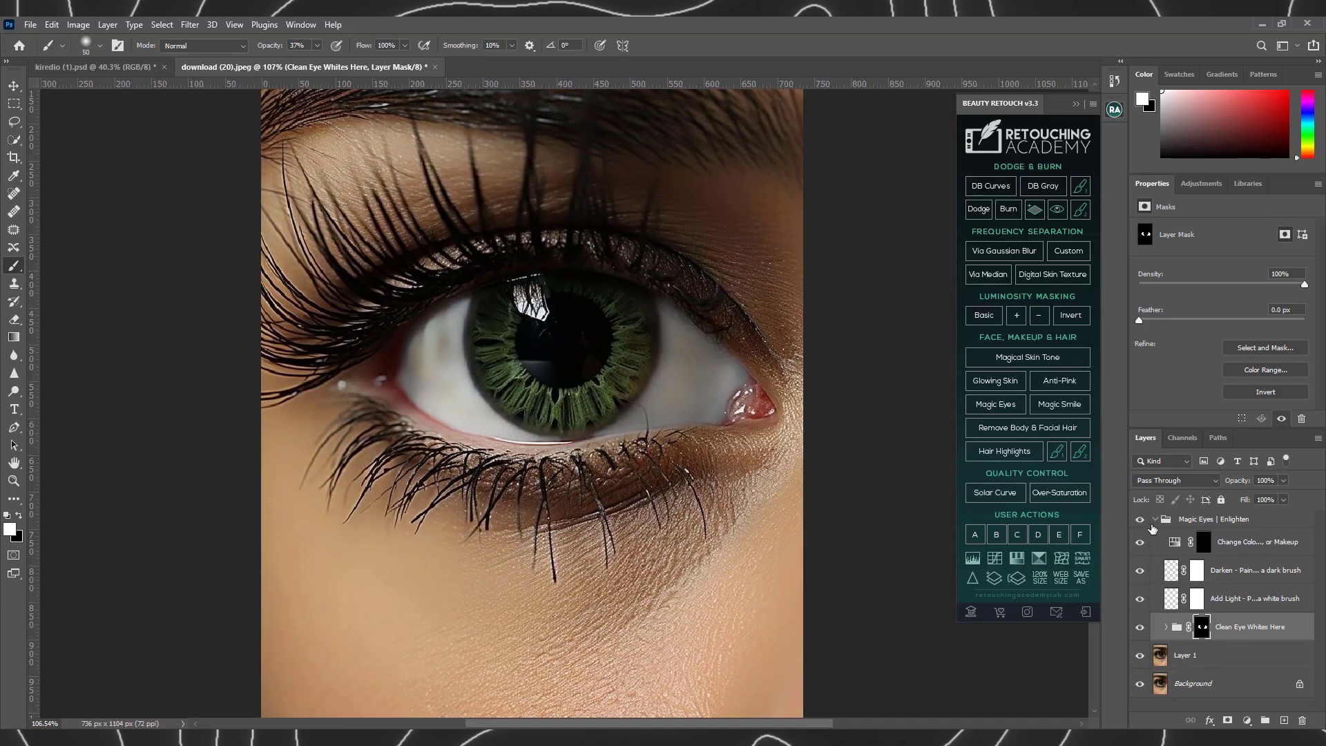
Toggle the Magic Eyes effect to compare before and after, leaving its group expanded.
{"action": "left_click", "coordinate": [1144, 522]}
{"action": "left_click", "coordinate": [1143, 521]}
{"action": "left_click", "coordinate": [1142, 521]}
{"action": "left_click", "coordinate": [1142, 521]}
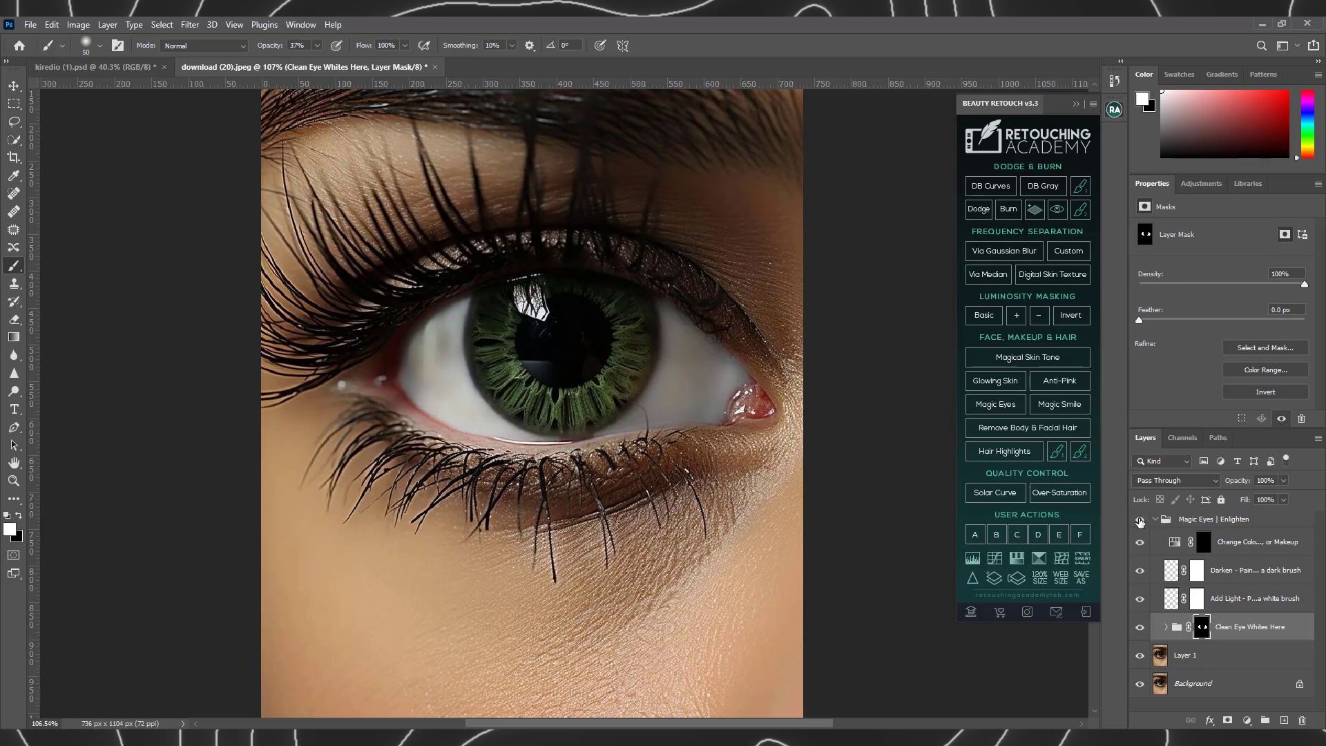
{"action": "left_click", "coordinate": [14, 86]}
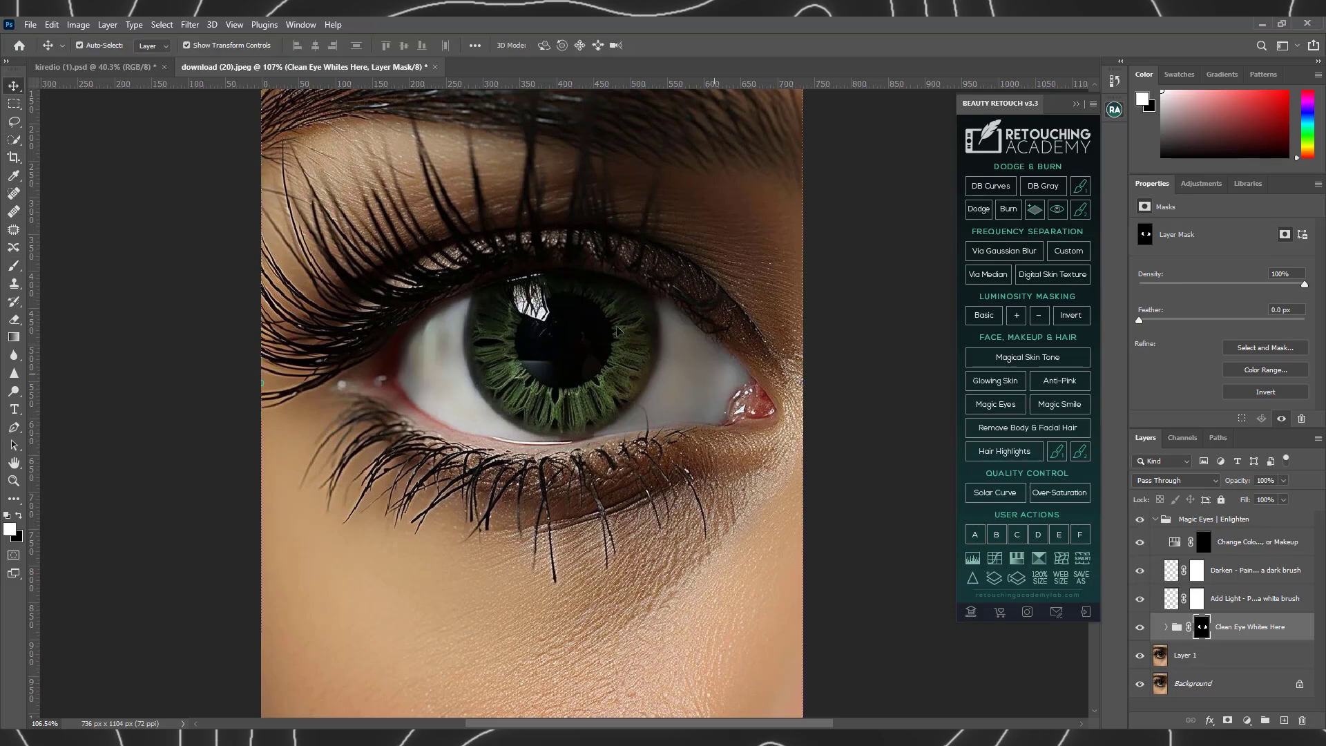
{"action": "left_click", "coordinate": [1164, 520]}
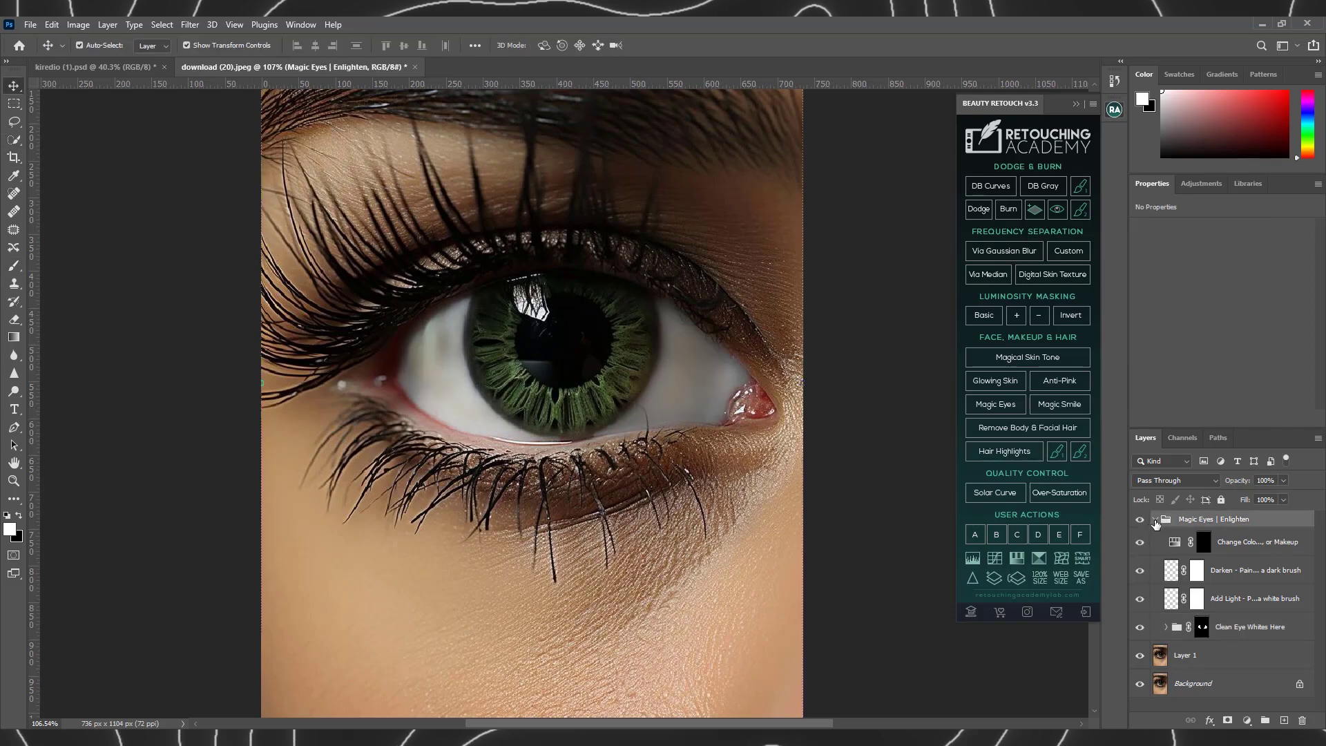
{"action": "left_click", "coordinate": [1156, 519]}
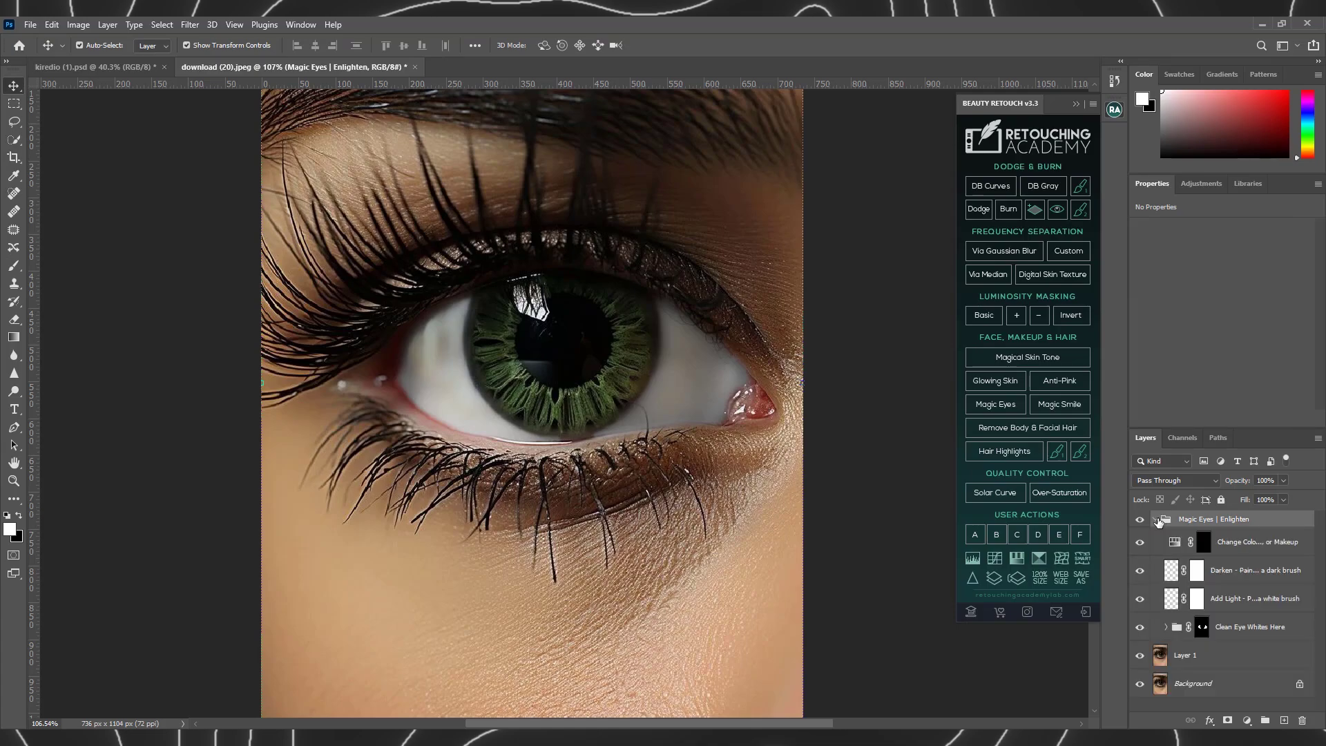
Slightly lower the Clean Eye Whites Here group's opacity.
{"action": "left_click", "coordinate": [1236, 629]}
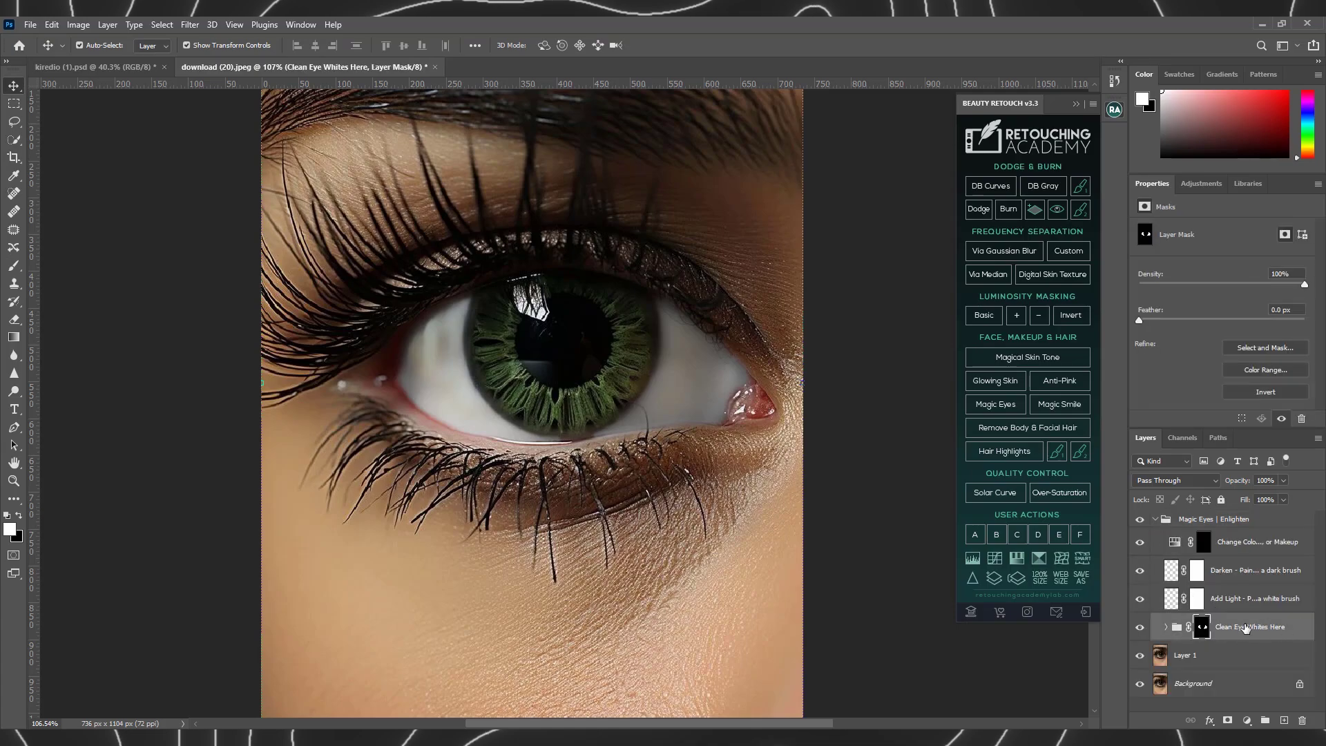
{"action": "left_click", "coordinate": [1283, 481]}
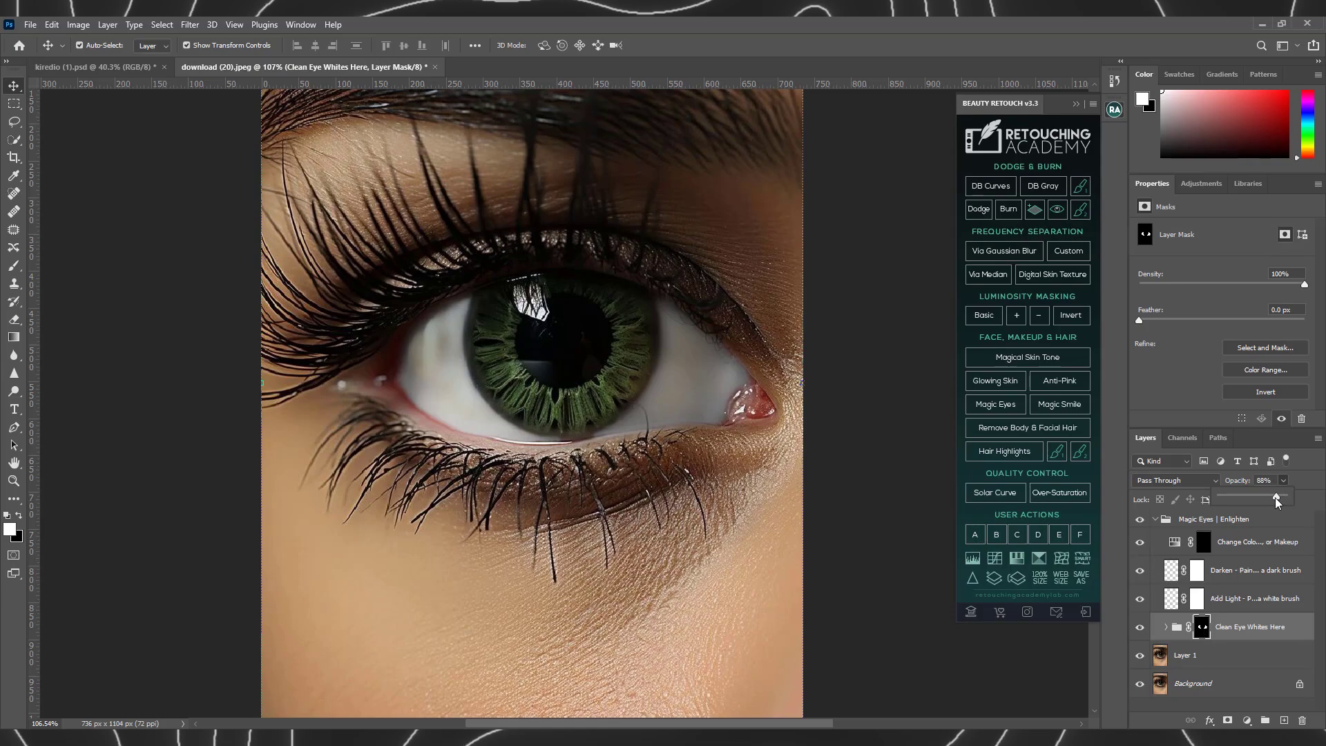
{"action": "left_click_drag", "start_coordinate": [1270, 497], "coordinate": [1269, 497]}
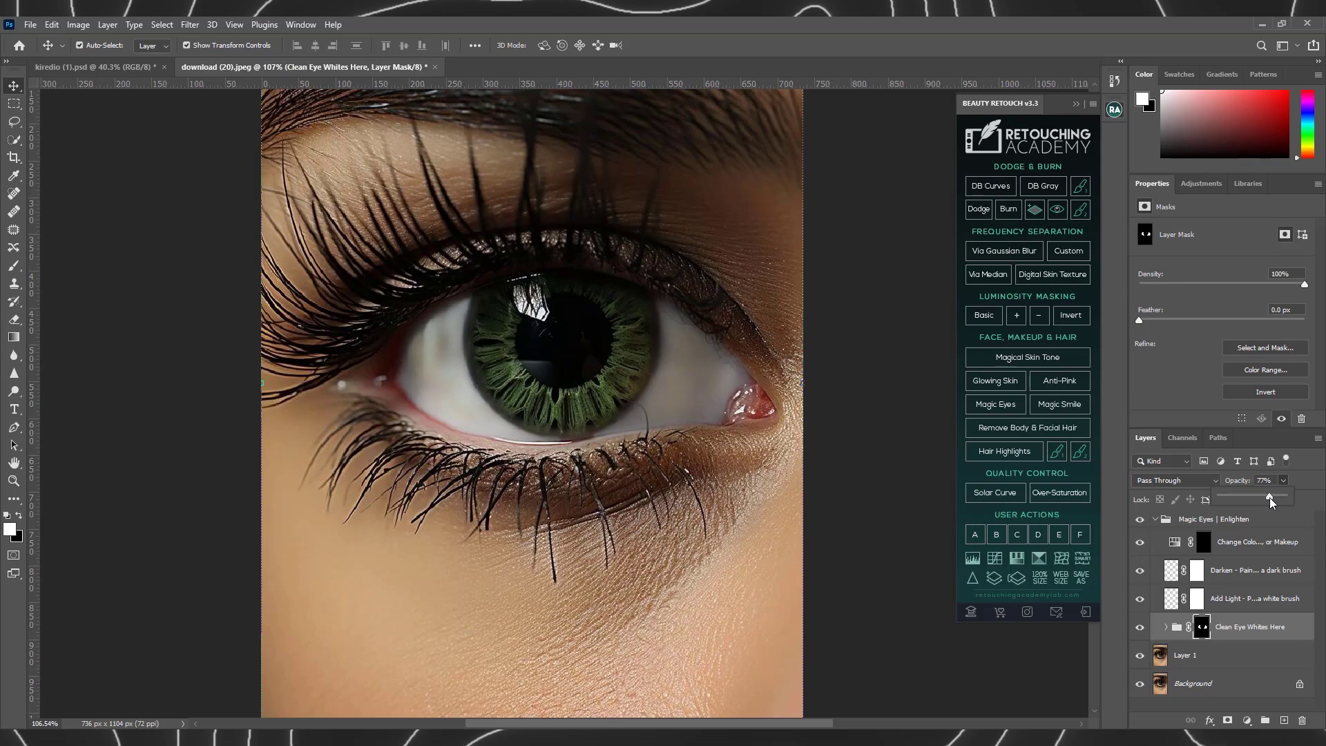
{"action": "left_click", "coordinate": [825, 448]}
{"action": "scroll", "coordinate": [559, 381], "scroll_direction": "down", "scroll_amount": 2}
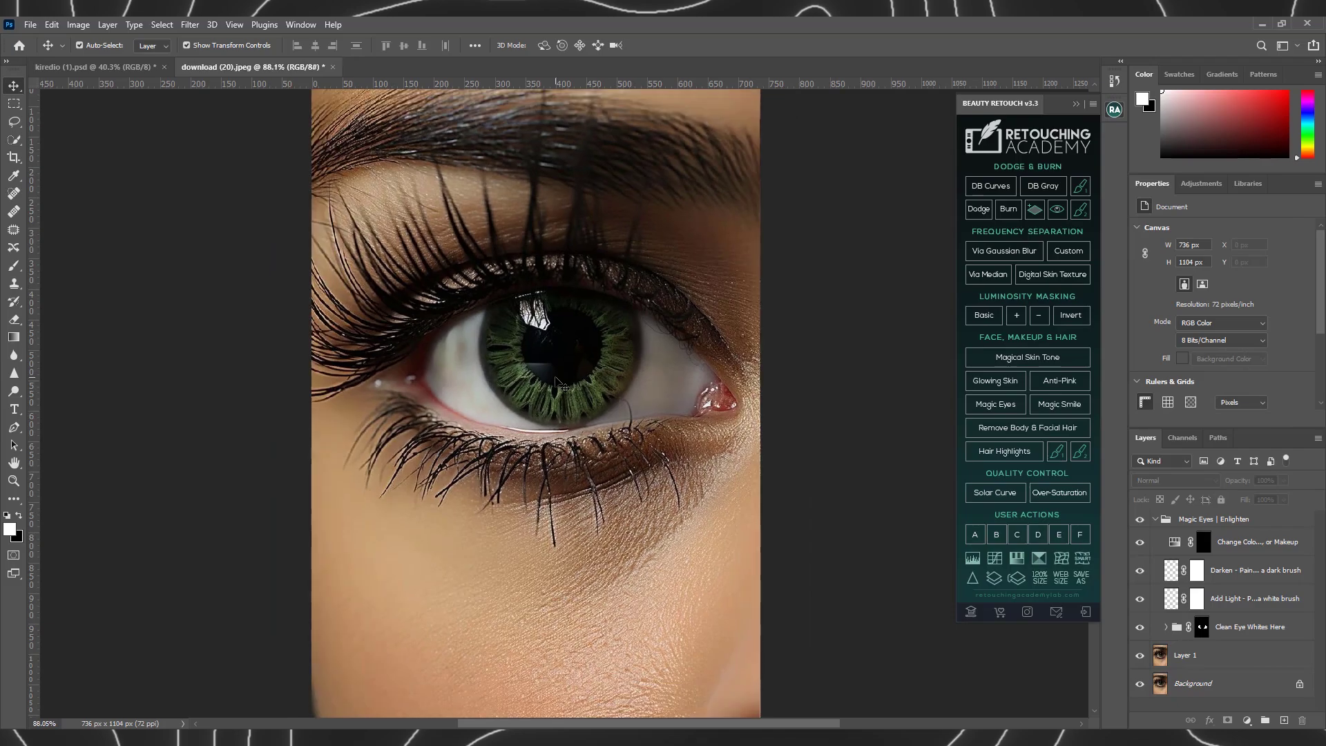
{"action": "scroll", "coordinate": [560, 381], "scroll_direction": "down", "scroll_amount": 1}
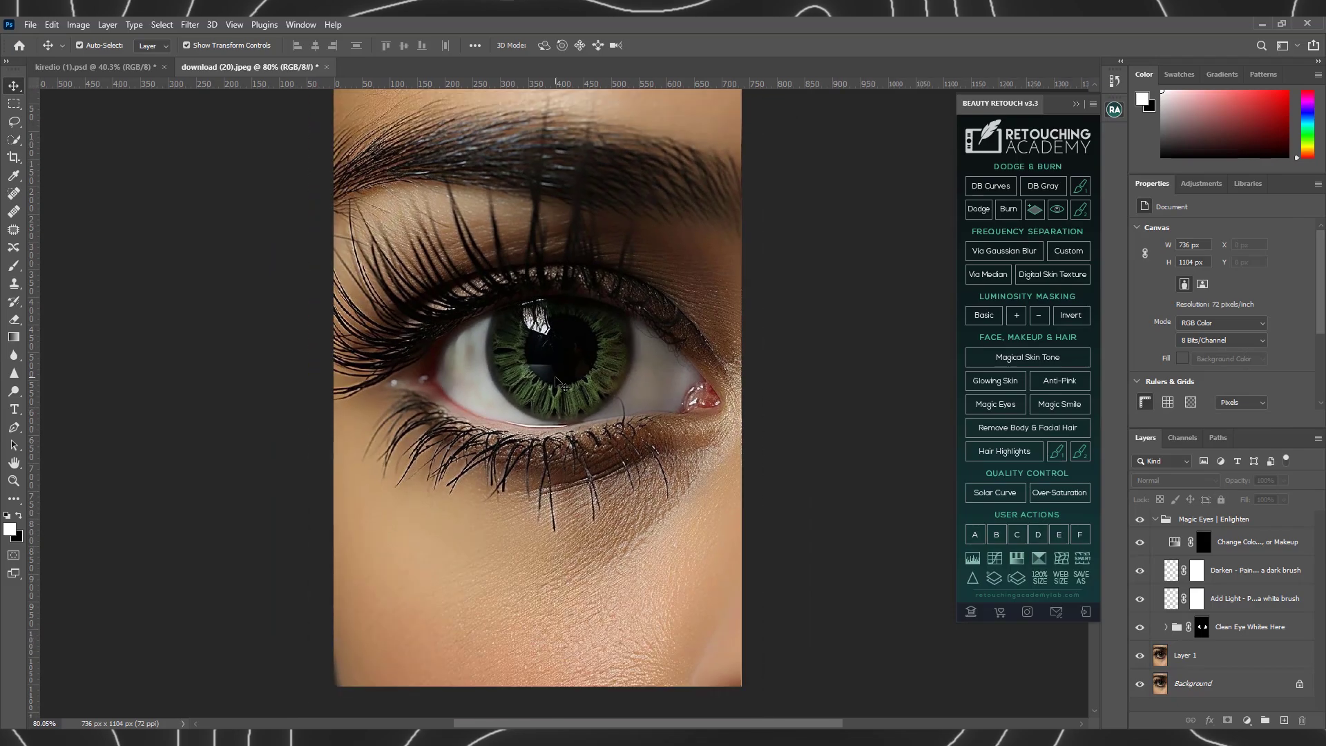
Compare Clean Eye Whites Here on and off, then set its opacity to 64%.
{"action": "left_click", "coordinate": [1140, 626]}
{"action": "left_click", "coordinate": [1141, 626]}
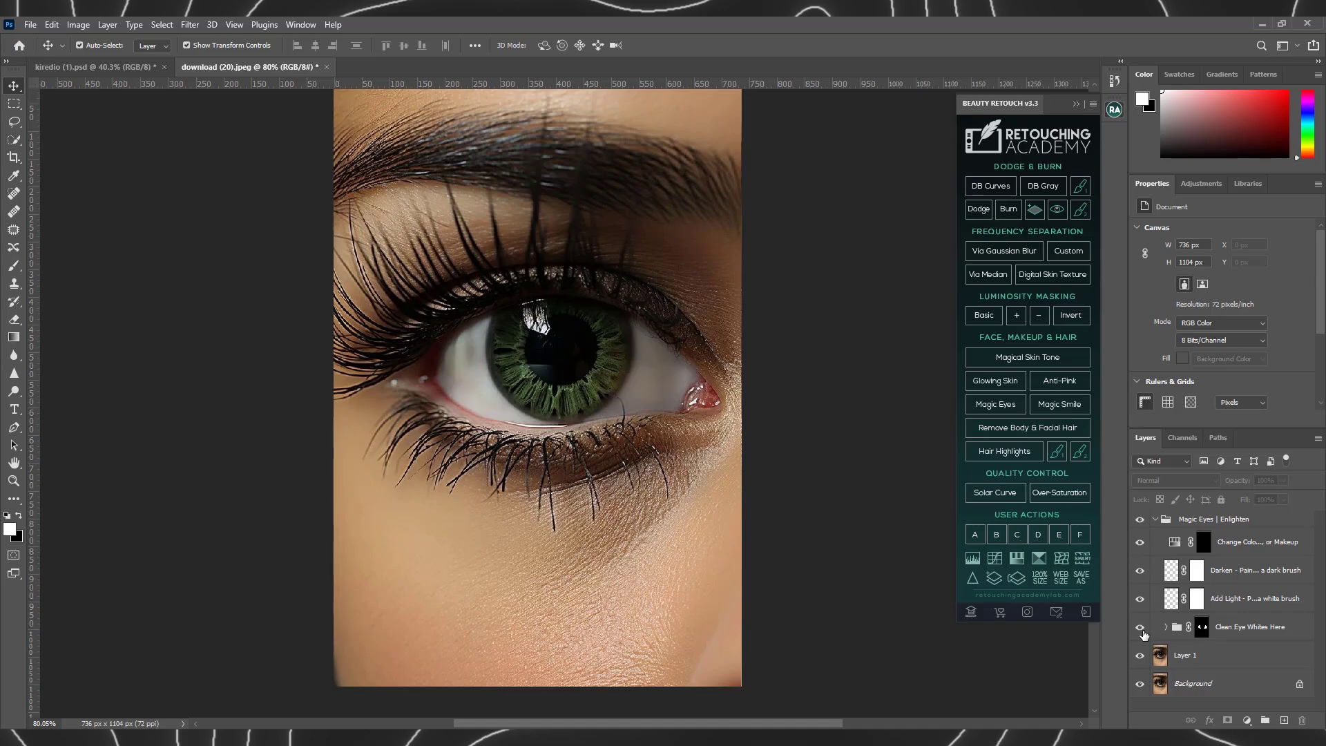
{"action": "left_click", "coordinate": [1140, 627]}
{"action": "left_click", "coordinate": [1246, 635]}
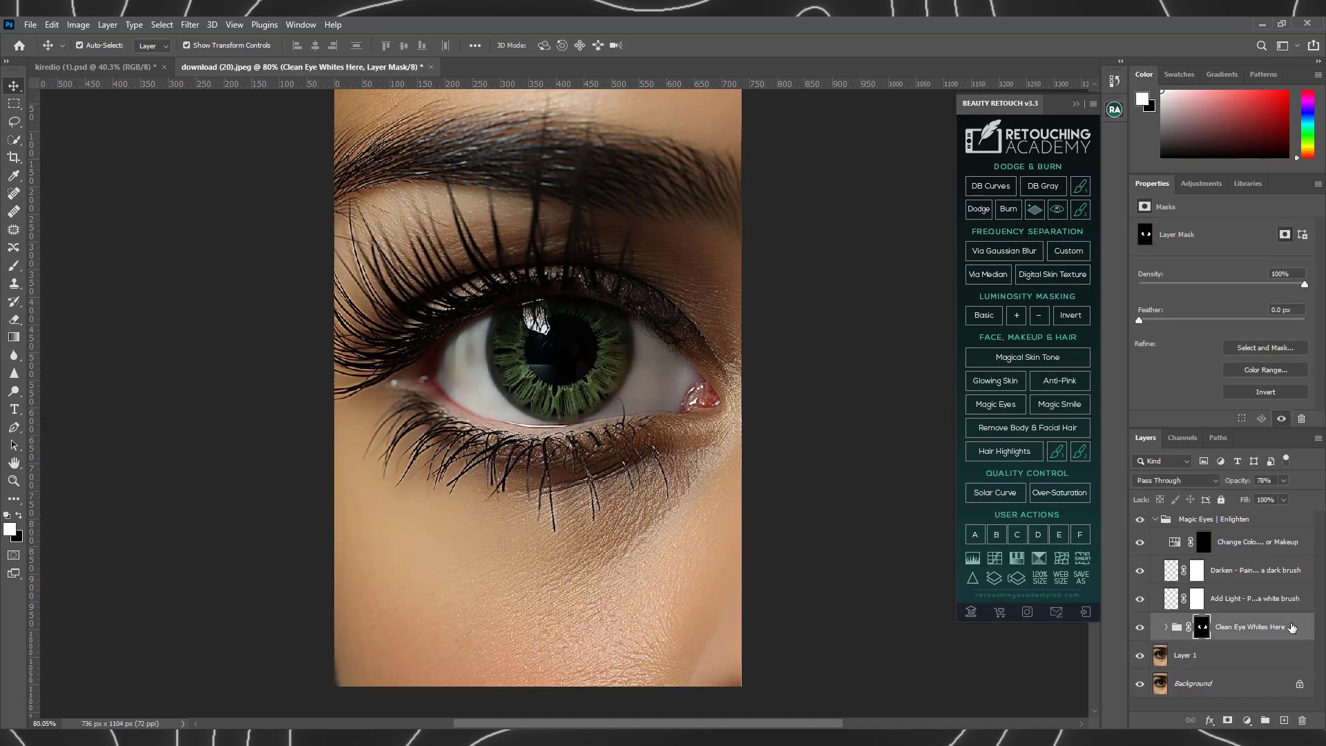
{"action": "left_click_drag", "start_coordinate": [1283, 480], "coordinate": [1285, 500]}
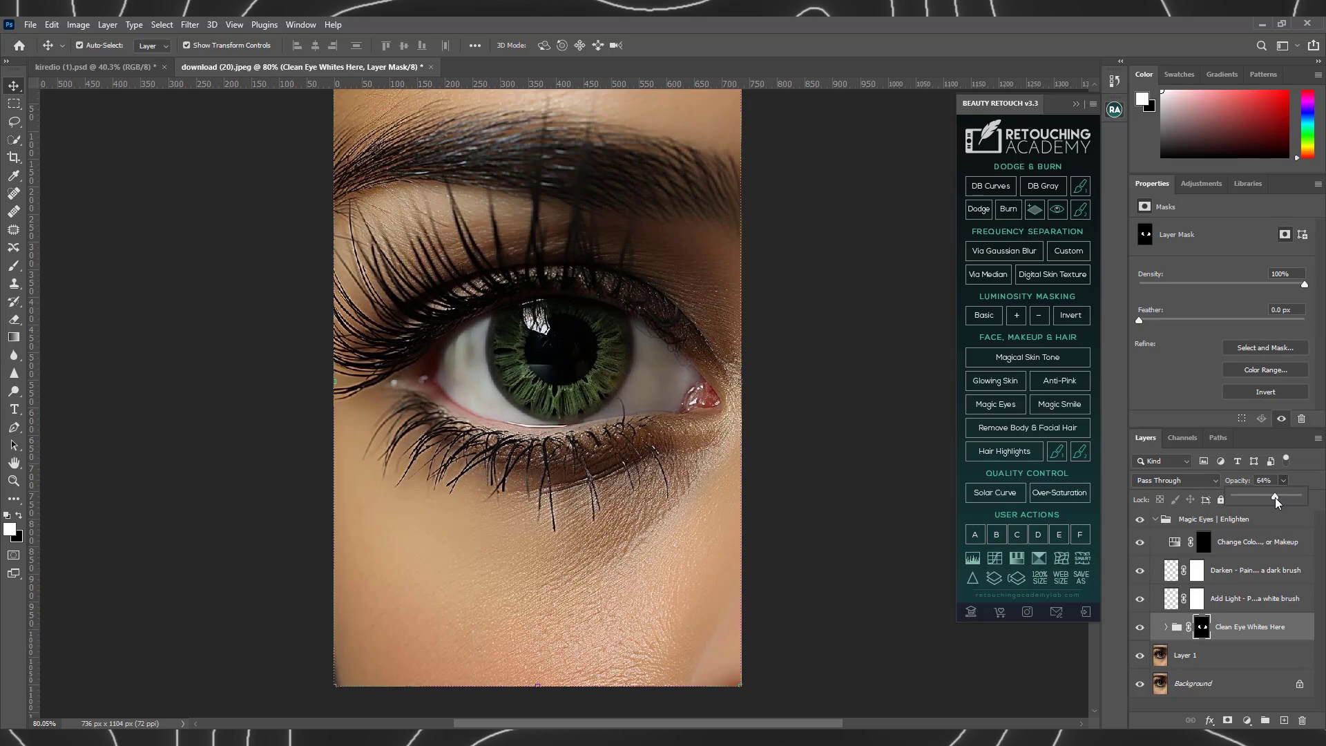
{"action": "scroll", "coordinate": [569, 387], "scroll_direction": "up", "scroll_amount": 2}
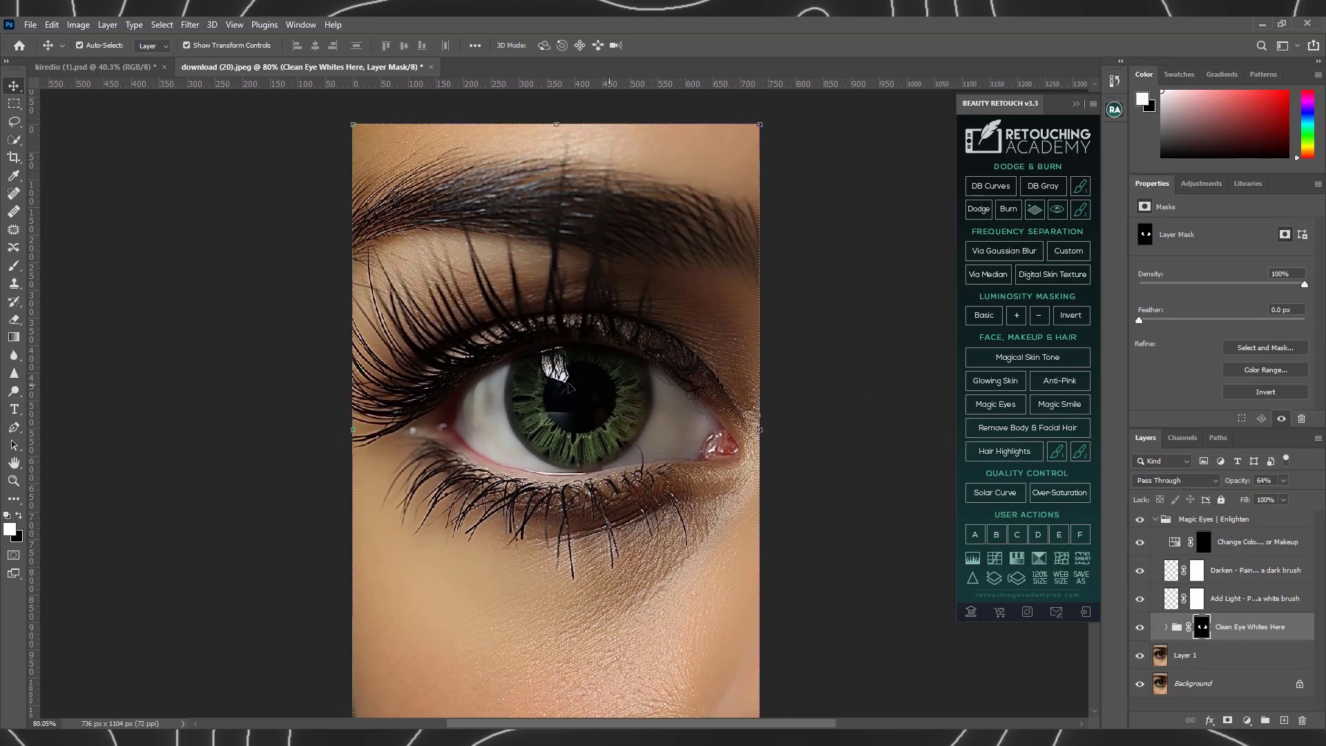
{"action": "scroll", "coordinate": [565, 382], "scroll_direction": "up", "scroll_amount": 1}
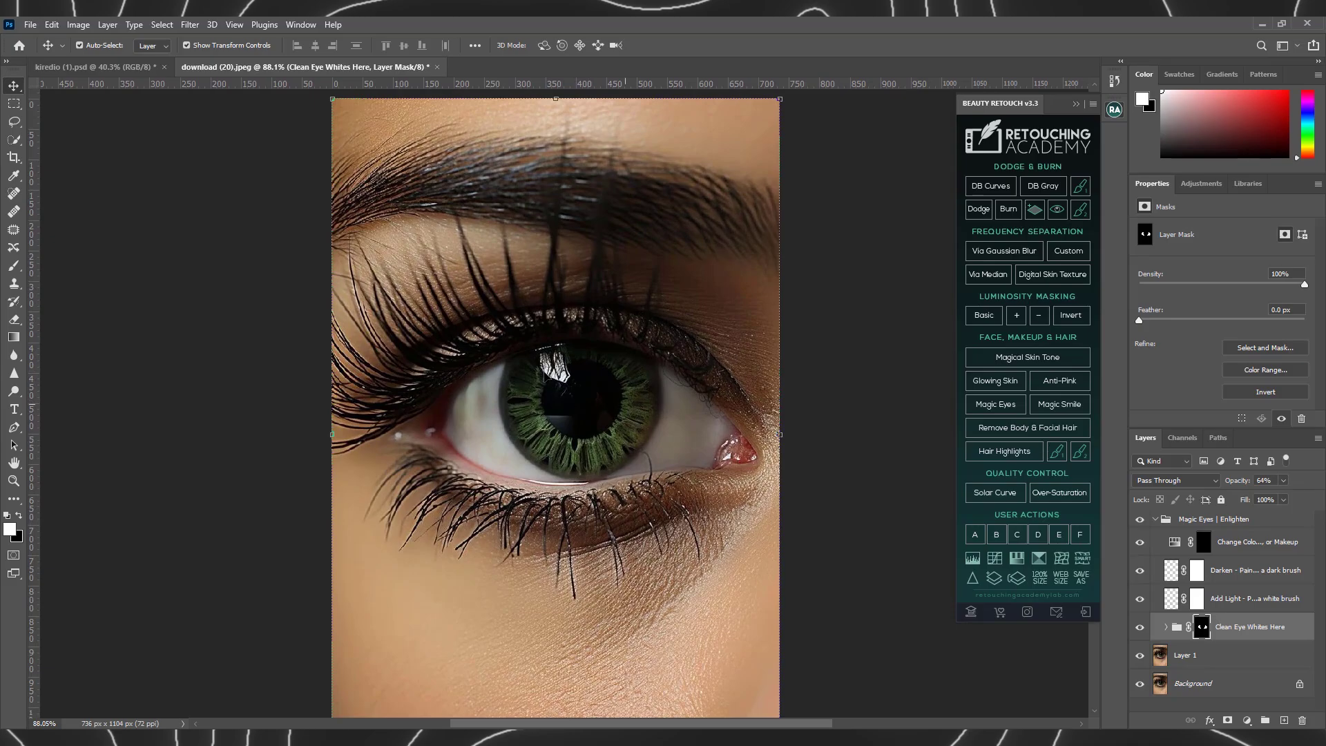
Select the Add Light layer and target its pixels, not a mask, for painting.
{"action": "left_click", "coordinate": [1229, 602]}
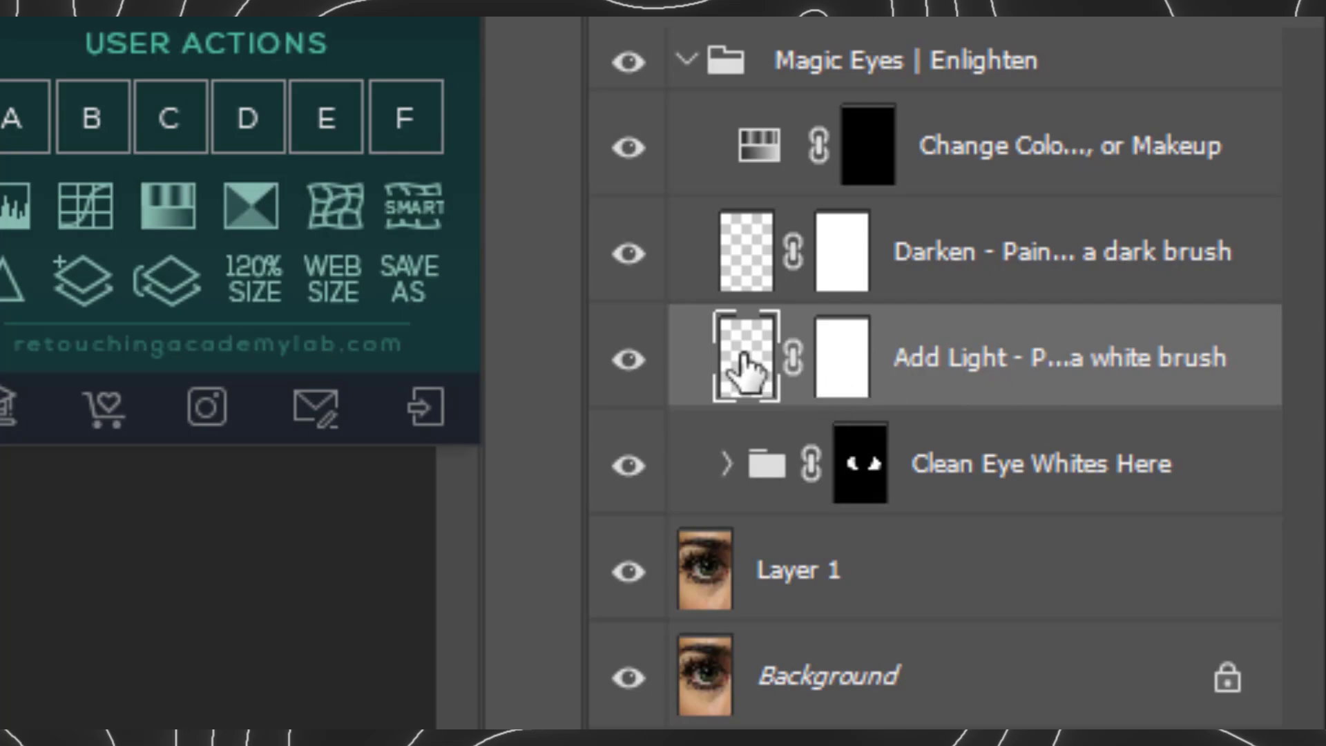
{"action": "left_click", "coordinate": [845, 364]}
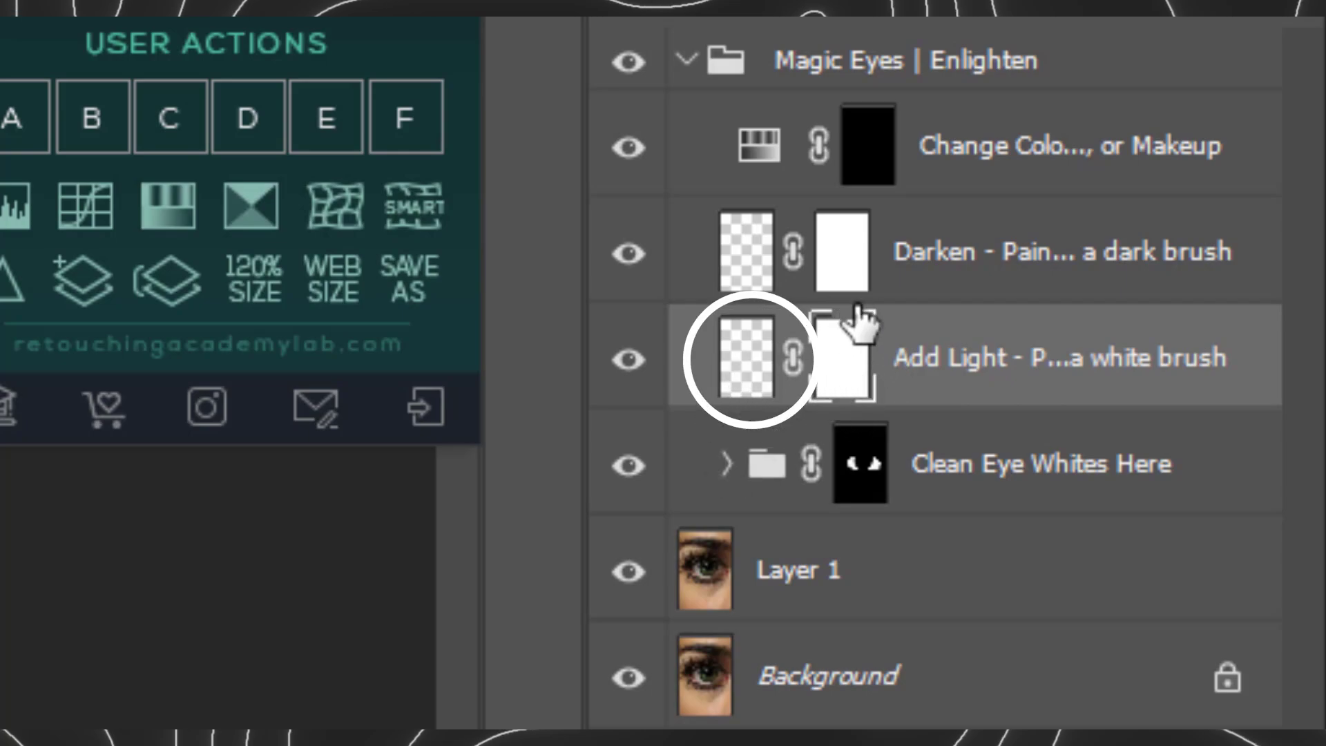
{"action": "left_click", "coordinate": [860, 476]}
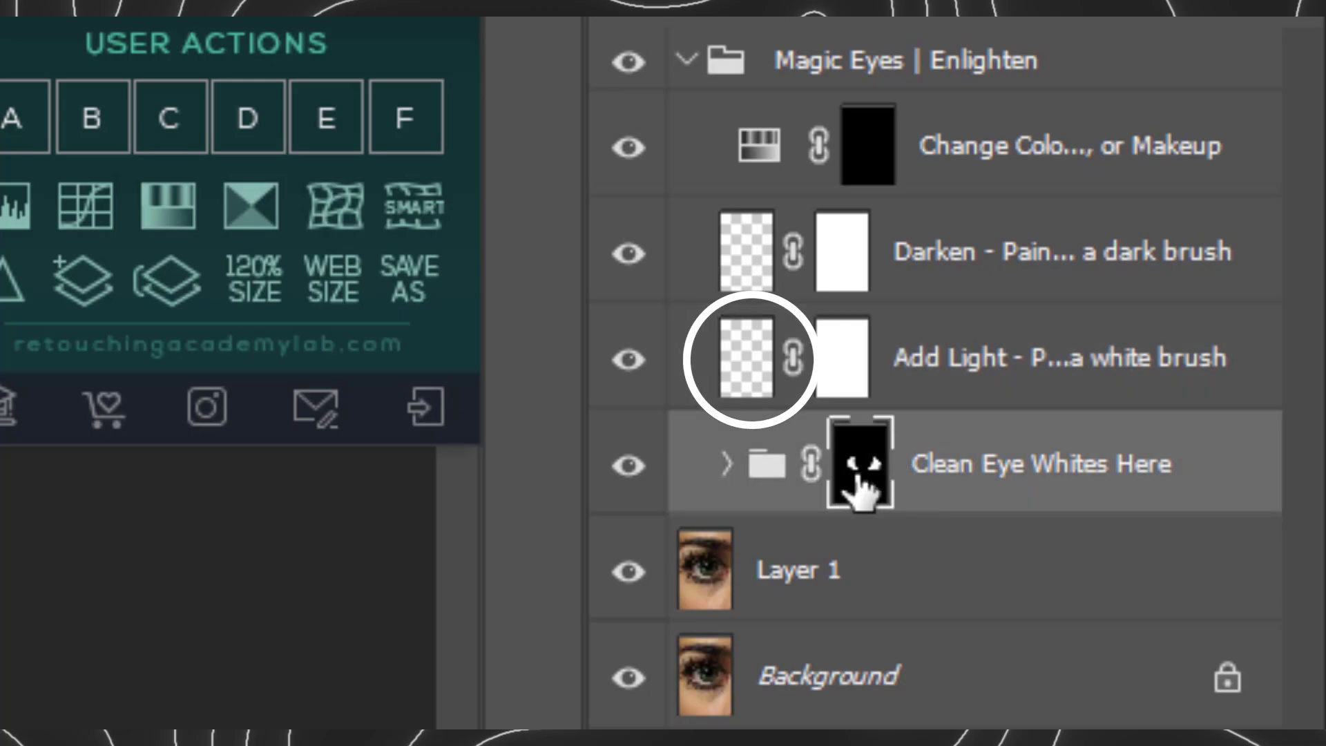
{"action": "left_click", "coordinate": [739, 365]}
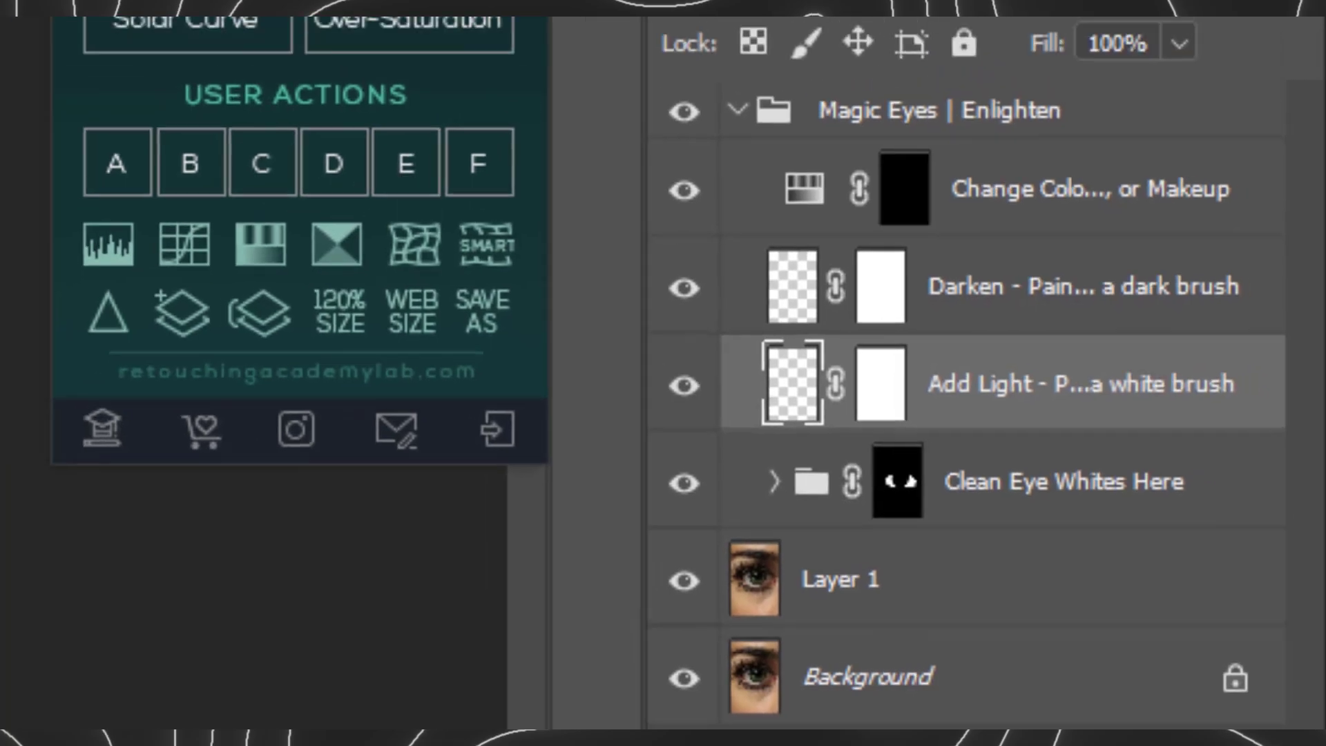
Zoom in on the eye with a slightly larger brush at 48% opacity.
{"action": "key", "text": "b"}
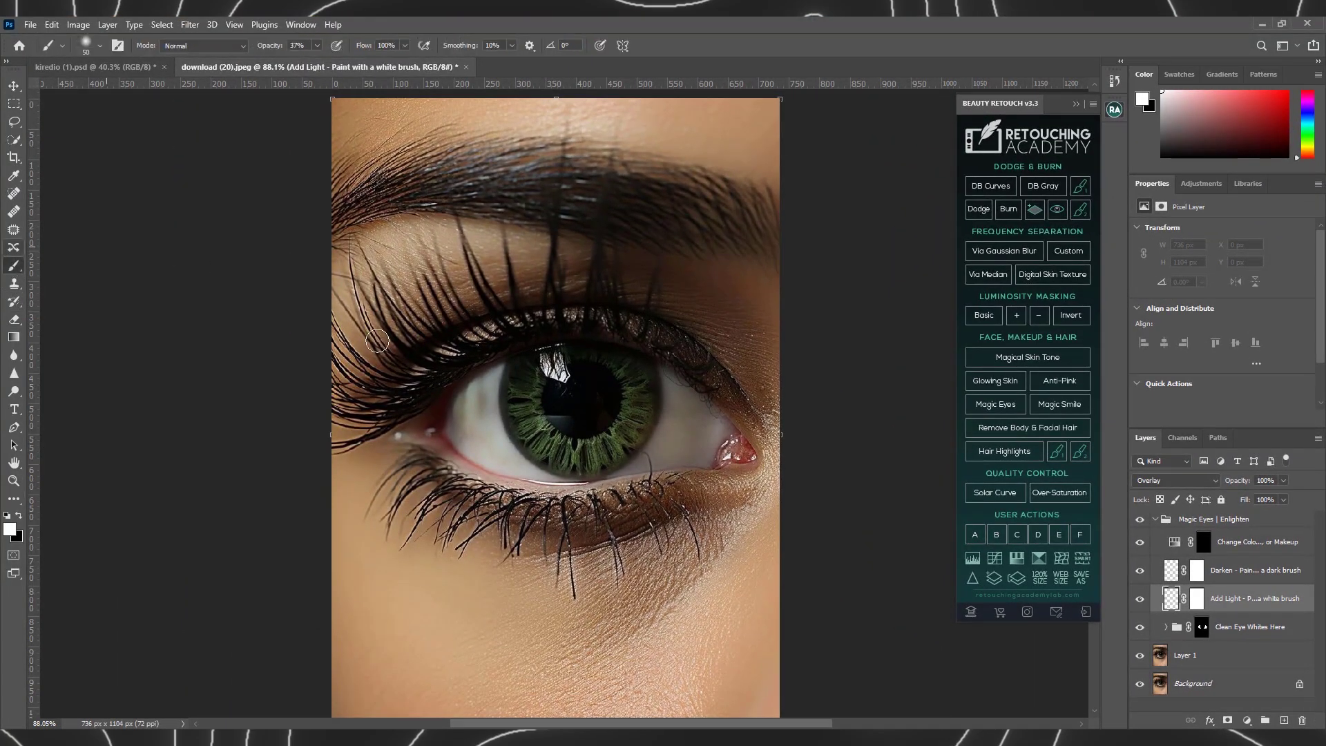
{"action": "key", "text": "ctrl+plus"}
{"action": "key", "text": "ctrl+plus"}
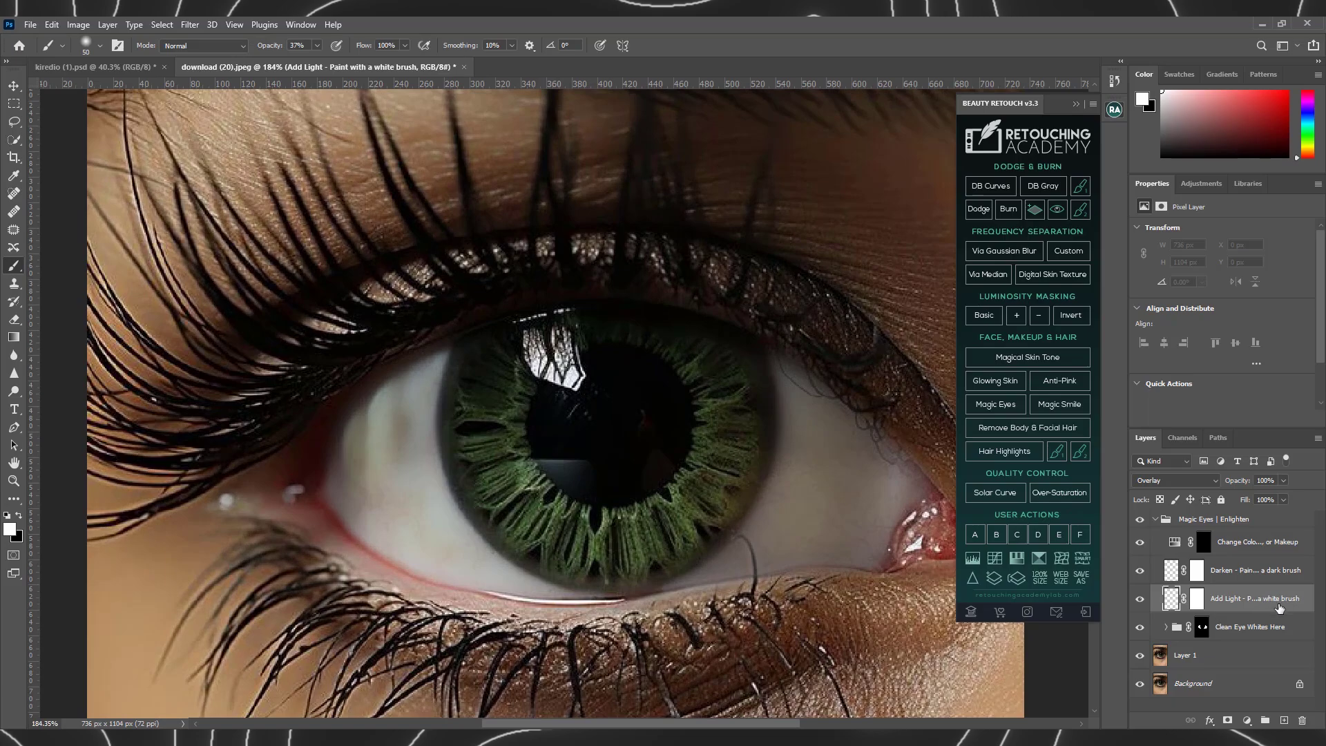
{"action": "left_click_drag", "start_coordinate": [1127, 551], "coordinate": [1040, 565]}
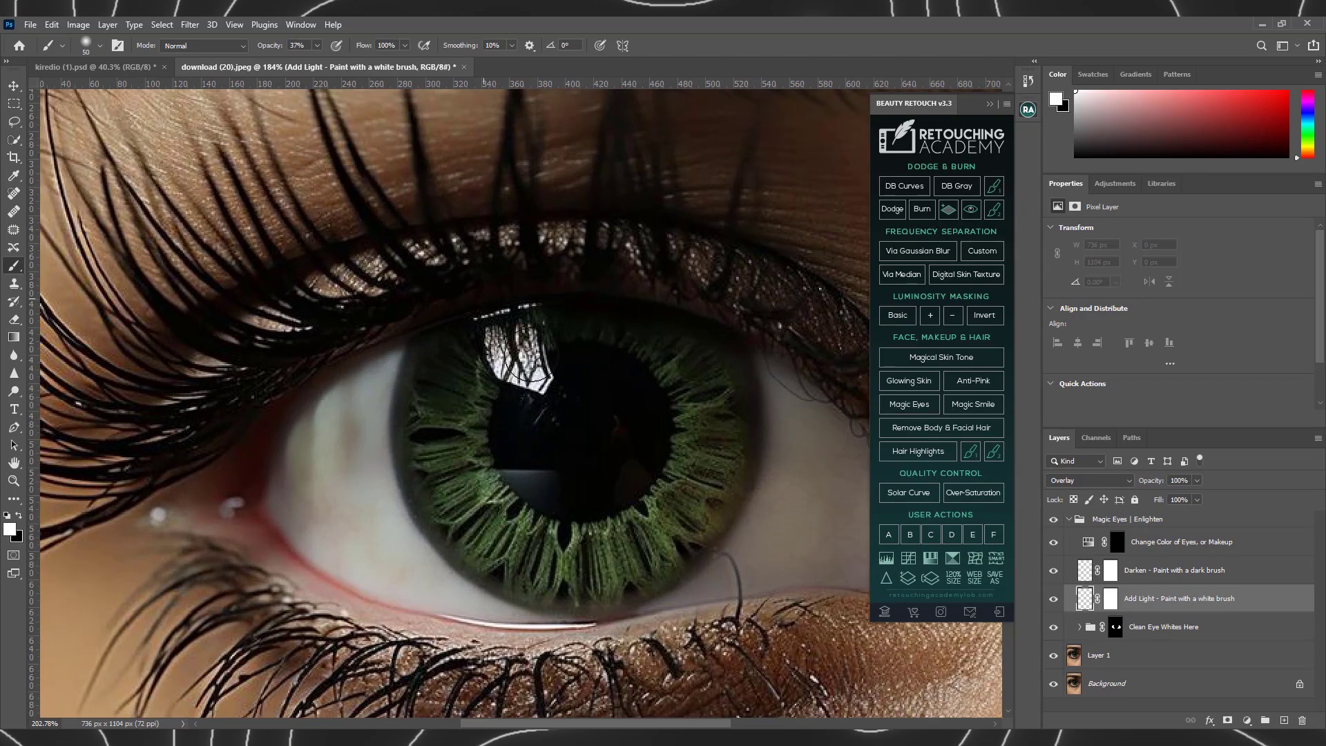
{"action": "scroll", "coordinate": [531, 363], "scroll_direction": "up", "scroll_amount": 2}
{"action": "scroll", "coordinate": [528, 358], "scroll_direction": "down", "scroll_amount": 3}
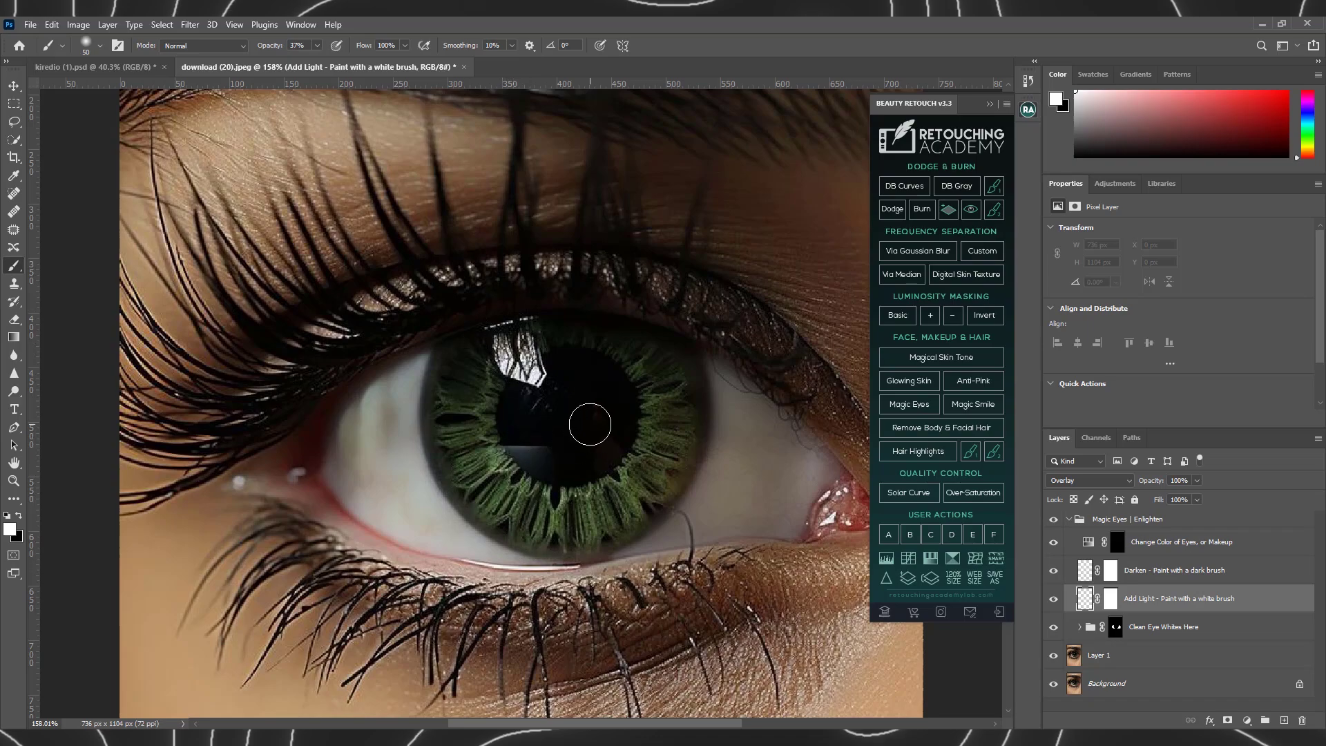
{"action": "key", "text": "bracketright"}
{"action": "left_click_drag", "start_coordinate": [269, 46], "coordinate": [280, 46]}
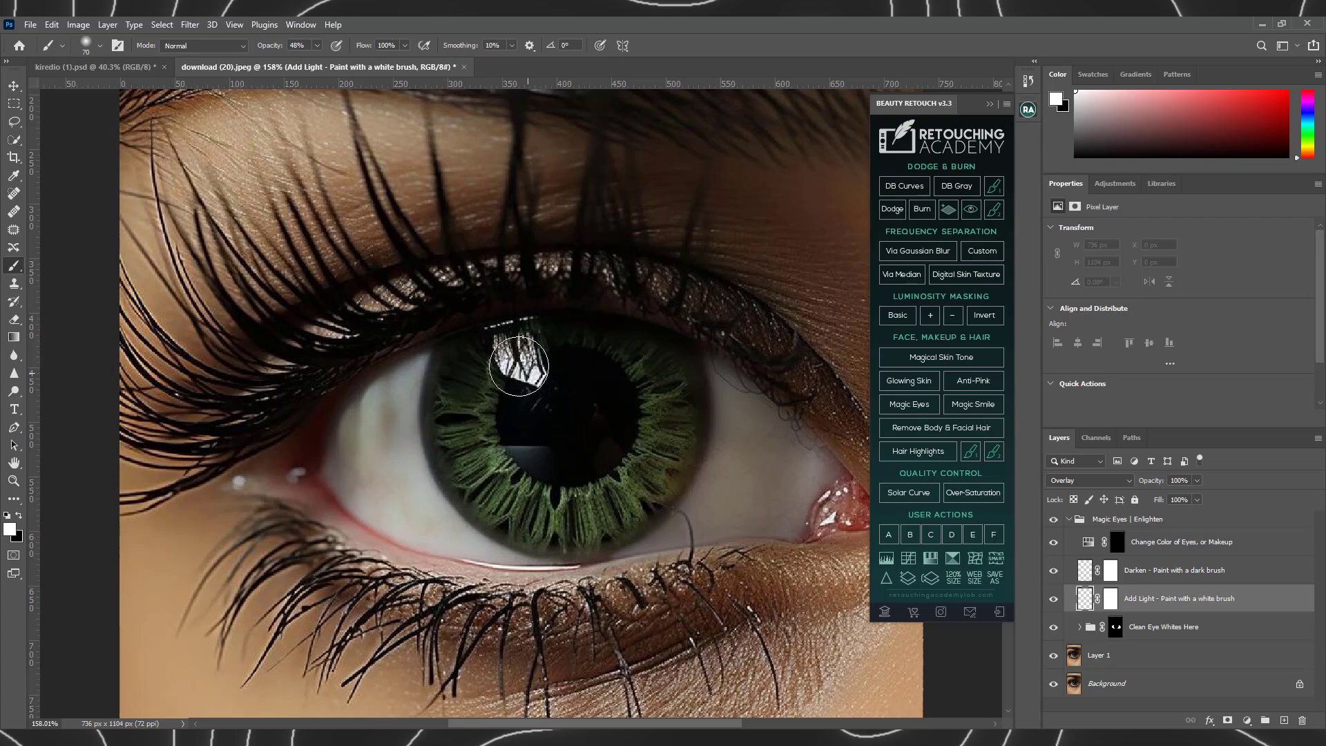
Paint light over the iris top highlight, lower iris fibres and lower iris edge.
{"action": "left_click_drag", "start_coordinate": [519, 366], "coordinate": [514, 352]}
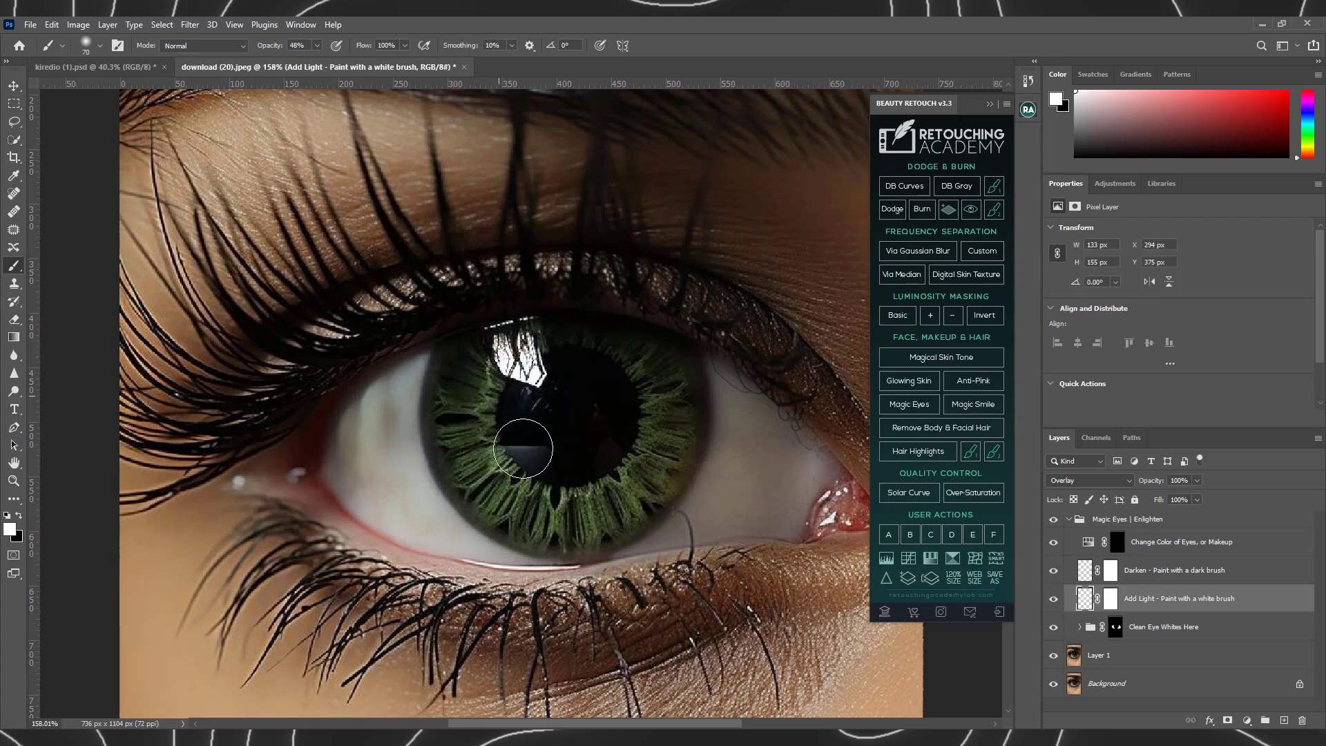
{"action": "left_click_drag", "start_coordinate": [523, 449], "coordinate": [546, 522]}
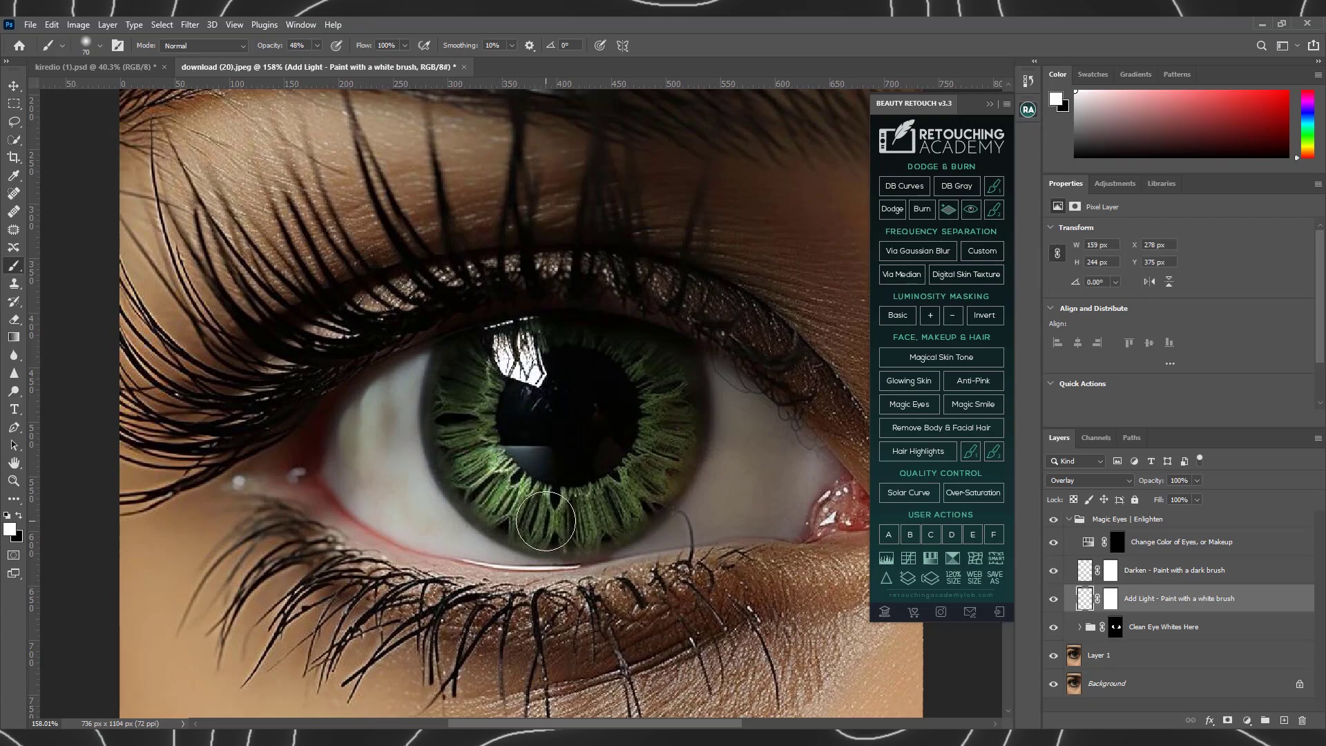
{"action": "key", "text": "bracketleft"}
{"action": "key", "text": "bracketleft"}
{"action": "key", "text": "bracketleft"}
{"action": "mouse_move", "coordinate": [532, 573]}
{"action": "left_mouse_down"}
{"action": "mouse_move", "coordinate": [575, 588]}
{"action": "mouse_move", "coordinate": [470, 583]}
{"action": "left_mouse_up"}
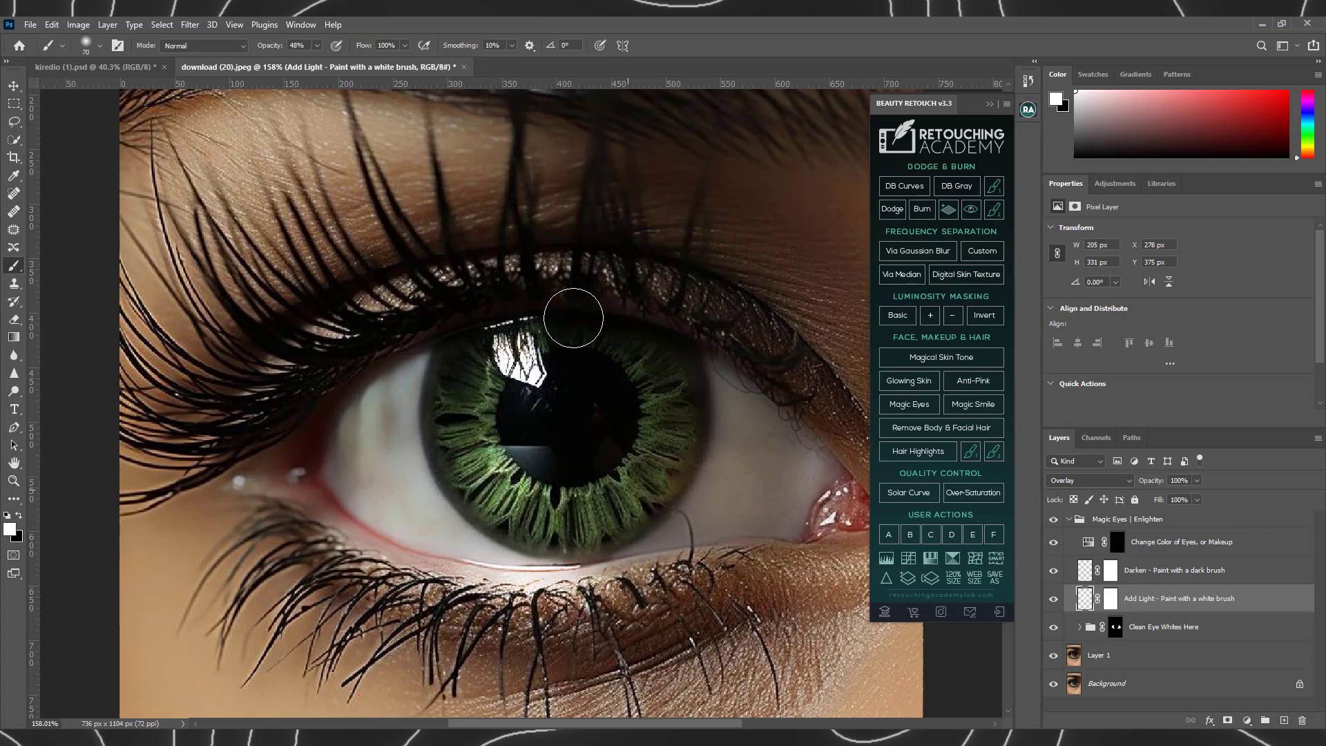
Lower the Add Light layer's opacity to 88%.
{"action": "left_click", "coordinate": [1196, 481]}
{"action": "left_click_drag", "start_coordinate": [1190, 499], "coordinate": [1196, 494]}
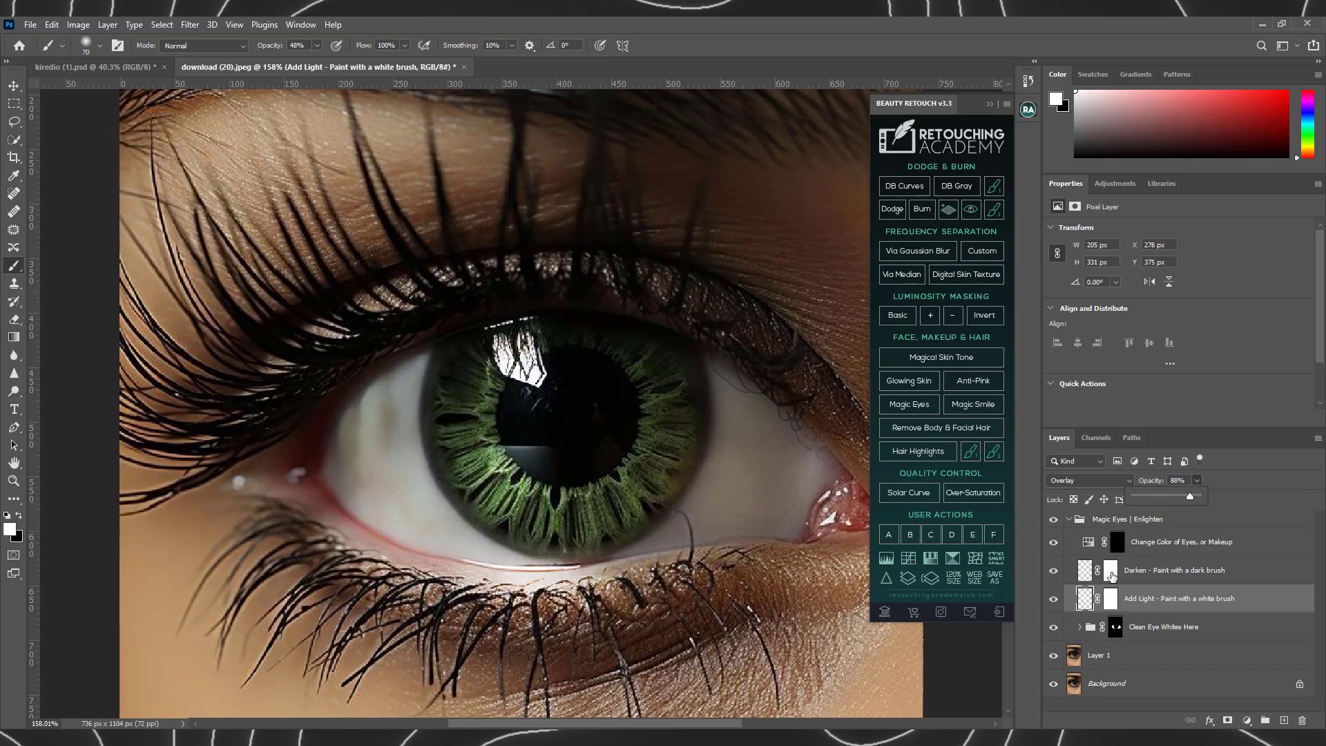
{"action": "left_click", "coordinate": [1085, 570]}
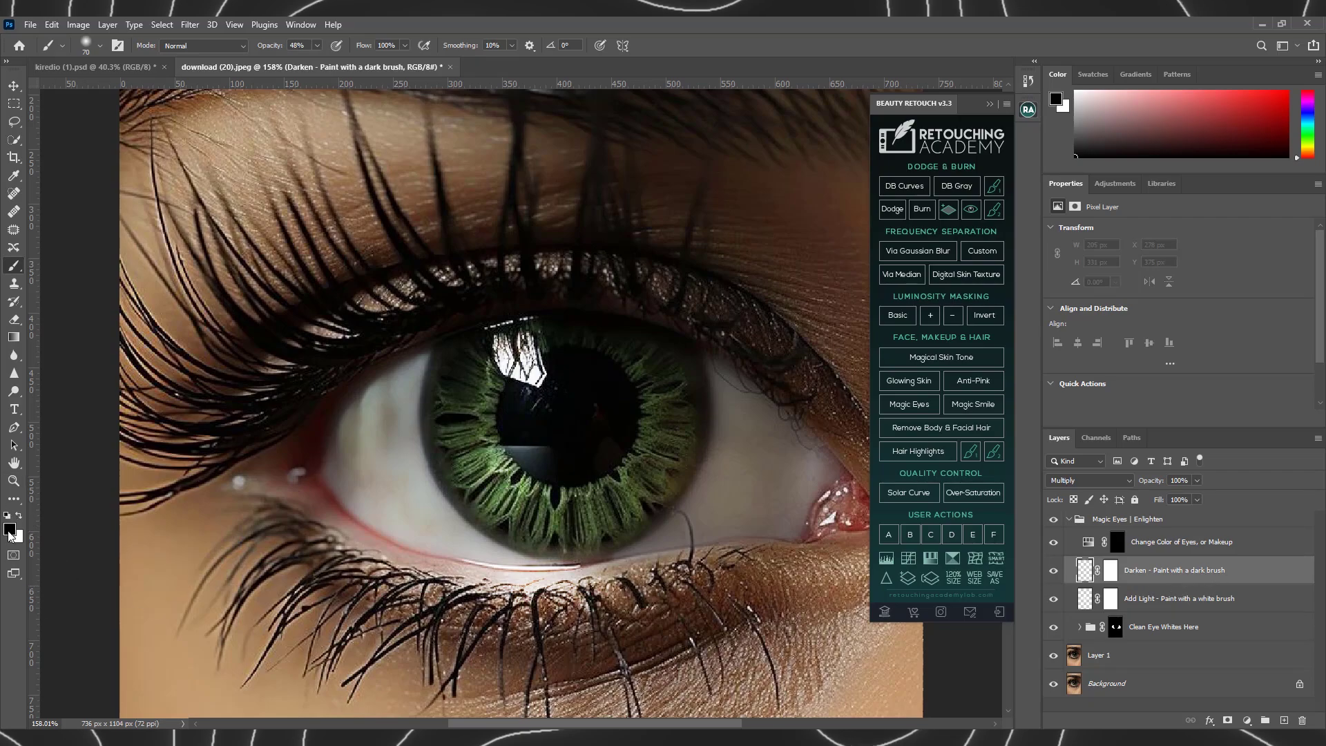
Darken the pupil with a size-60 black brush on the Darken layer.
{"action": "key", "text": "bracketleft"}
{"action": "mouse_move", "coordinate": [583, 435]}
{"action": "left_mouse_down"}
{"action": "mouse_move", "coordinate": [601, 406]}
{"action": "mouse_move", "coordinate": [518, 408]}
{"action": "mouse_move", "coordinate": [583, 400]}
{"action": "mouse_move", "coordinate": [645, 438]}
{"action": "left_mouse_up"}
{"action": "key", "text": "bracketright"}
{"action": "key", "text": "bracketright"}
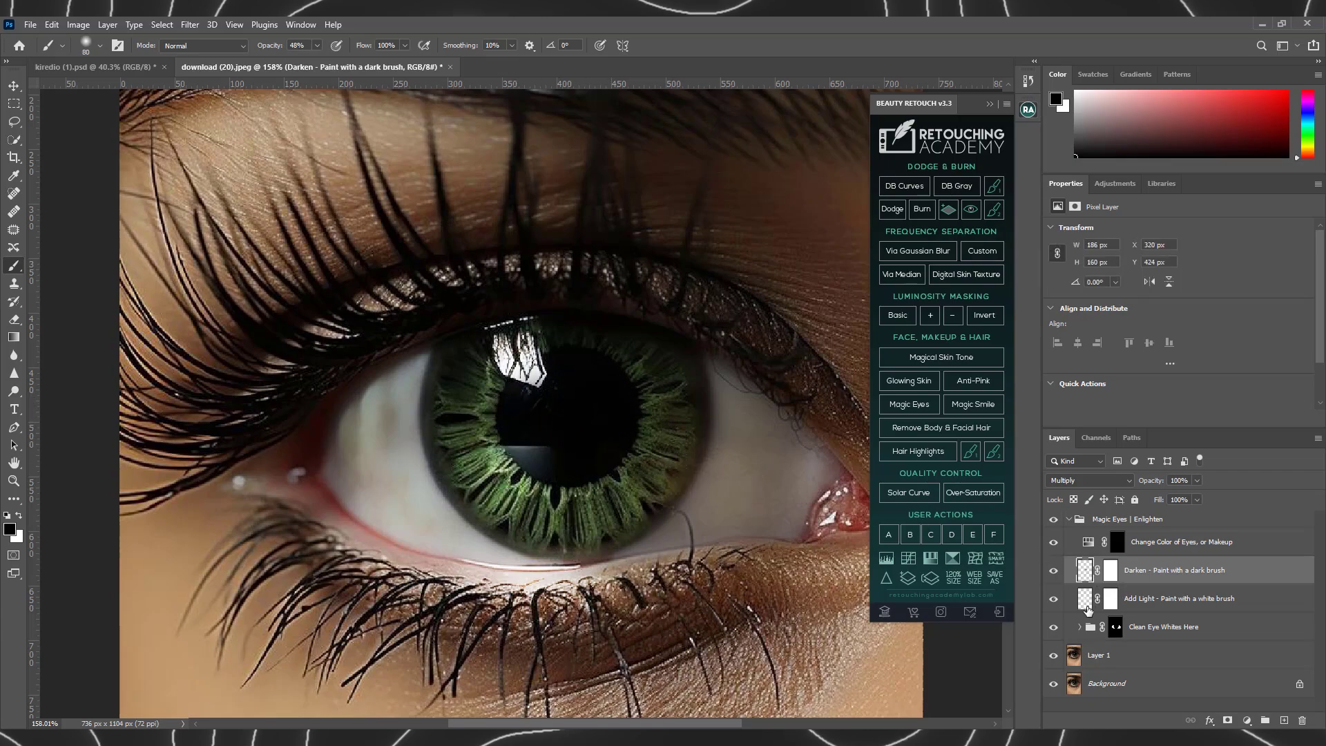
Add more white light to the iris highlight and lower fibres on Add Light.
{"action": "left_click", "coordinate": [1086, 604]}
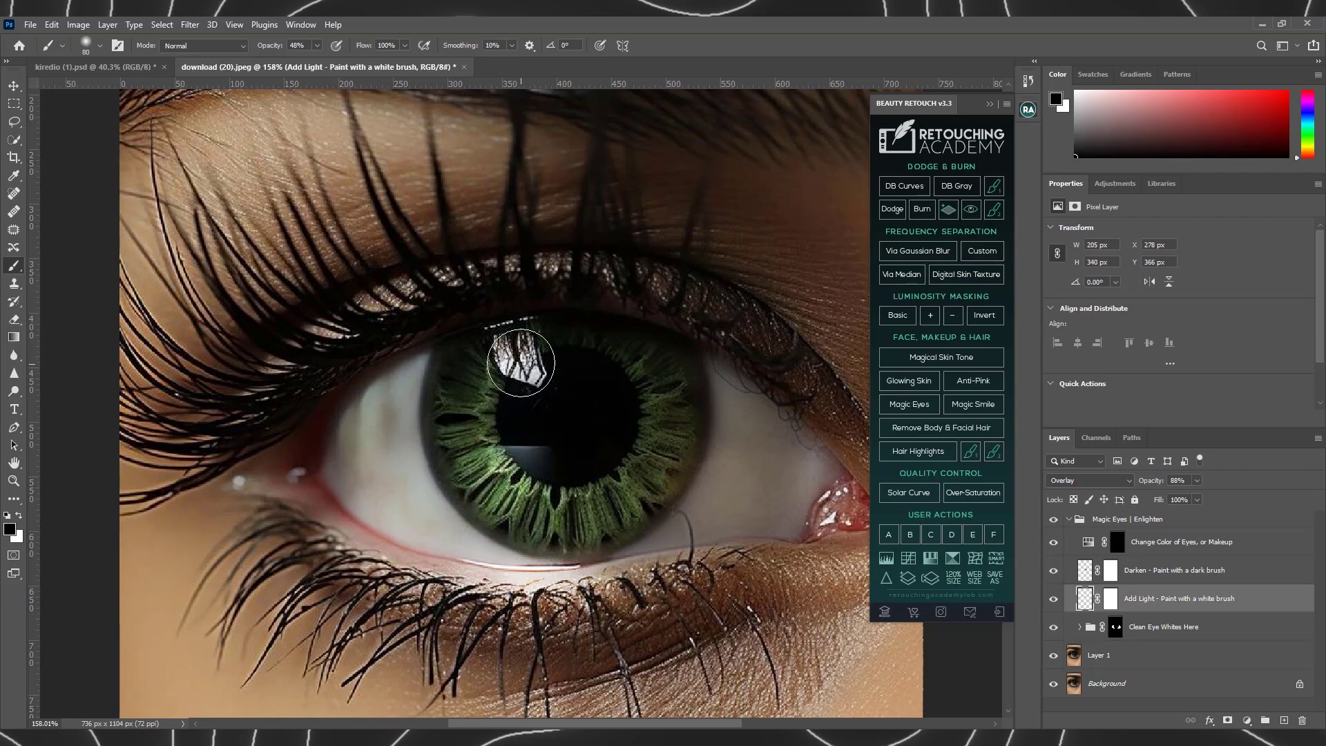
{"action": "key", "text": "x"}
{"action": "left_click", "coordinate": [522, 346]}
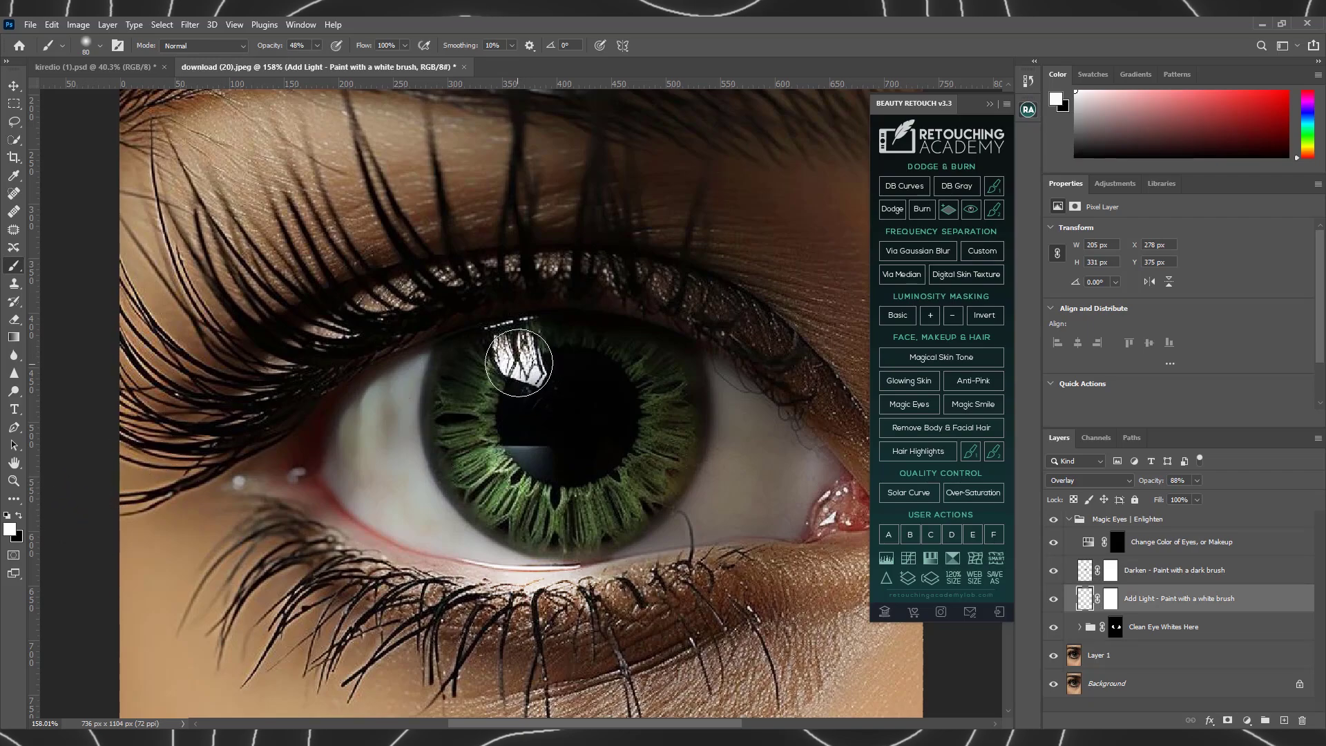
{"action": "mouse_move", "coordinate": [520, 449]}
{"action": "left_mouse_down"}
{"action": "mouse_move", "coordinate": [561, 495]}
{"action": "mouse_move", "coordinate": [664, 466]}
{"action": "left_mouse_up"}
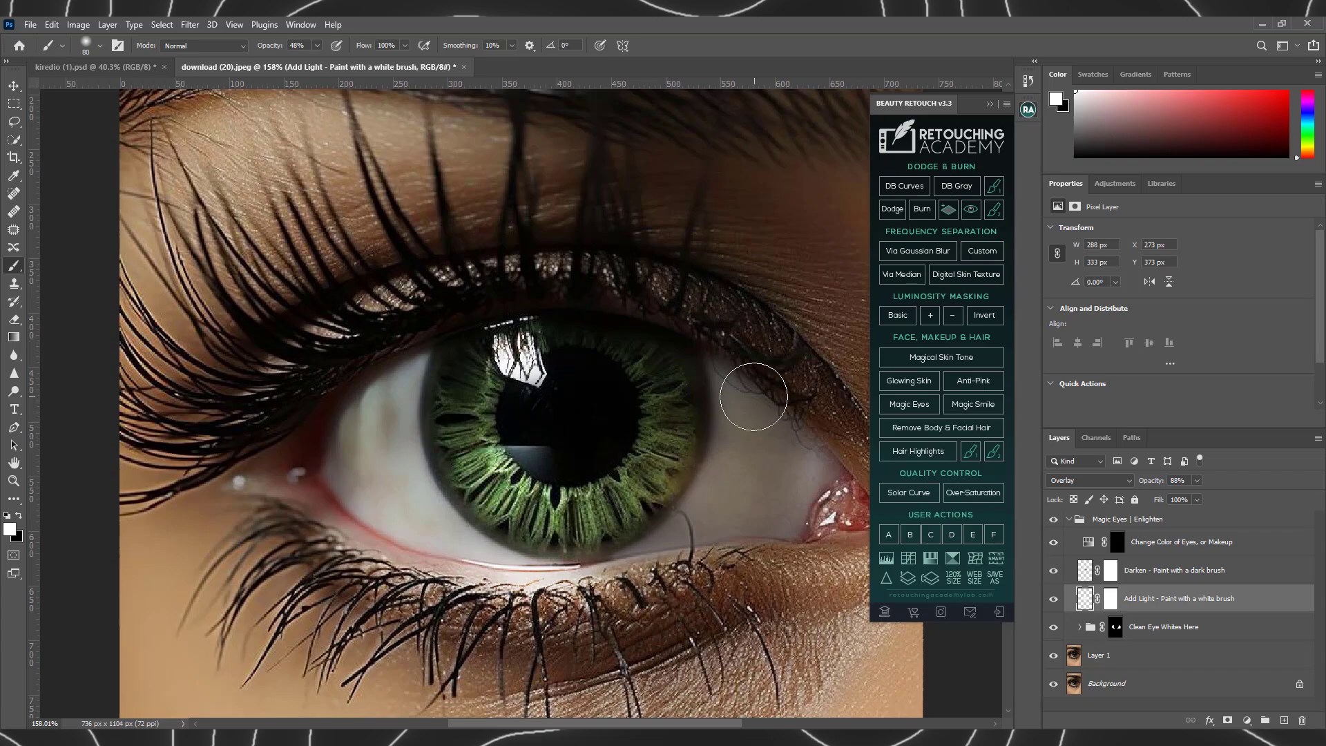
{"action": "left_click", "coordinate": [14, 88]}
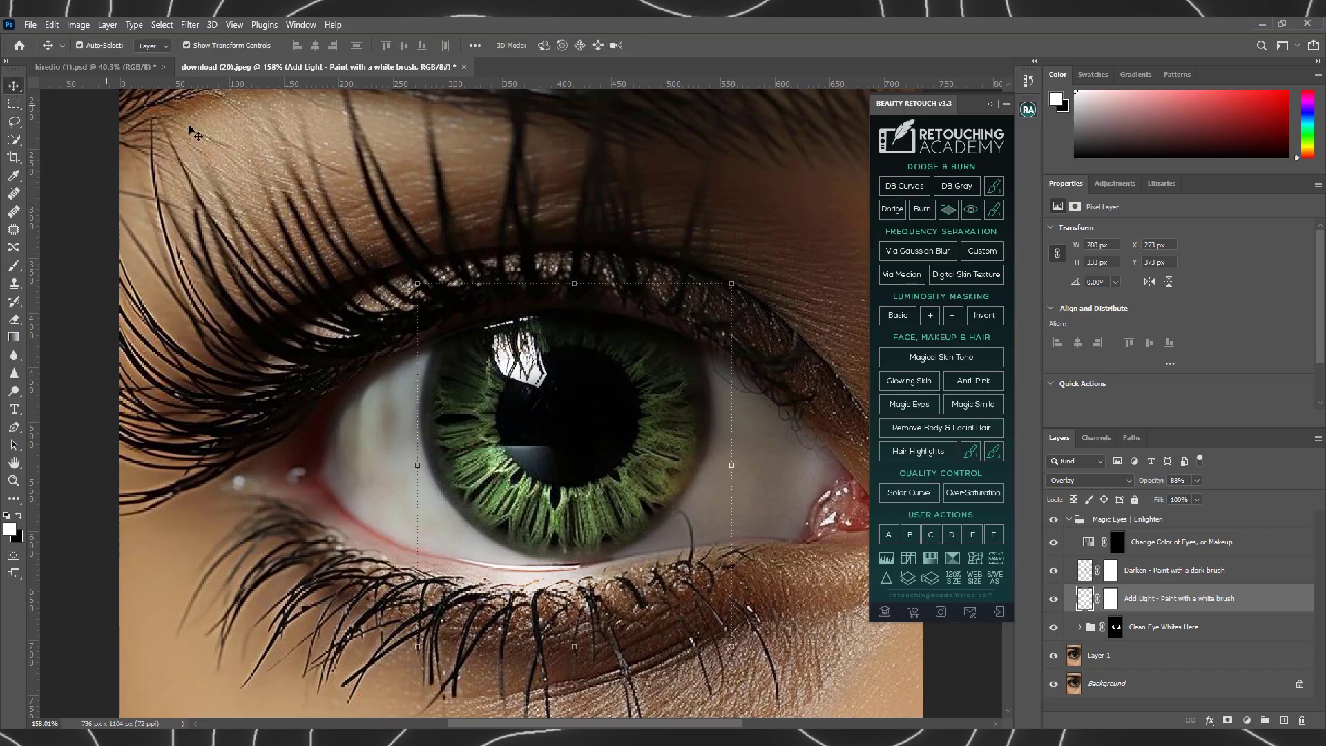
{"action": "left_click", "coordinate": [591, 181]}
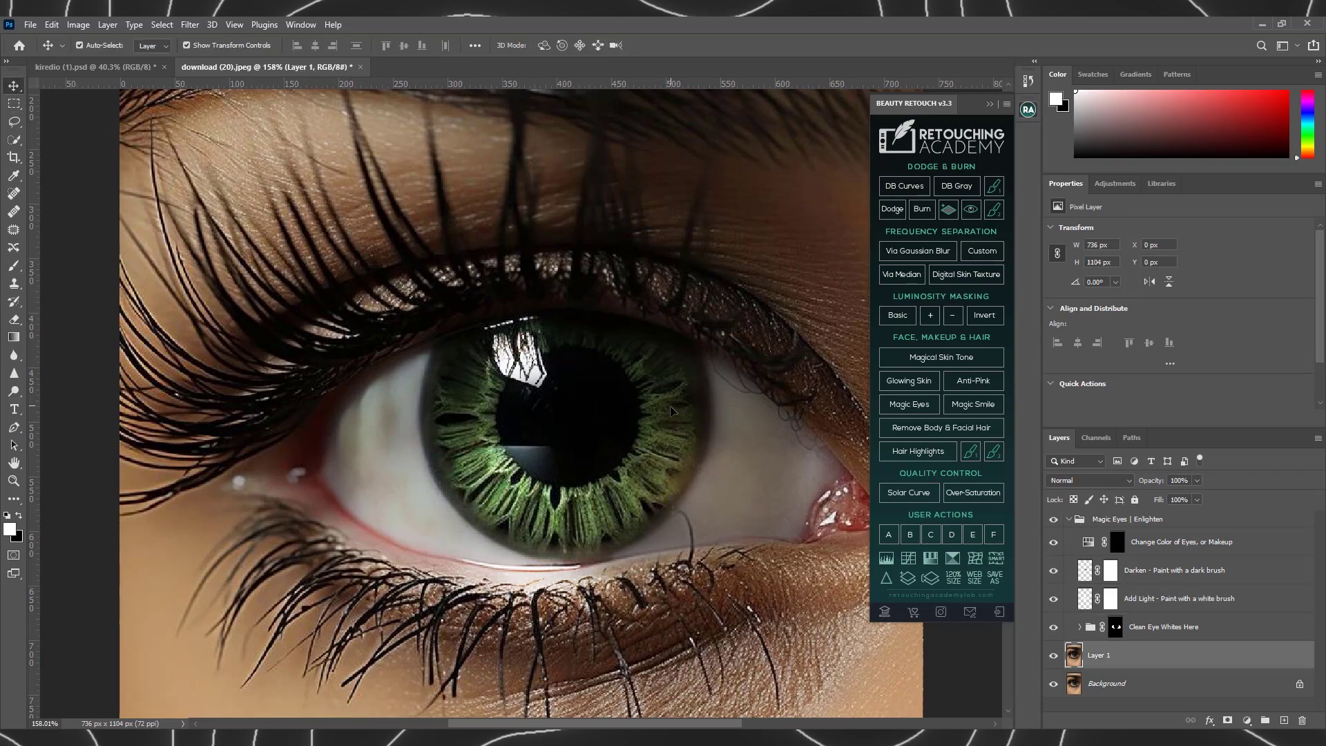
Drop the Change Color of Eyes adjustment's Hue to 150 and target its layer mask.
{"action": "left_click", "coordinate": [1182, 547]}
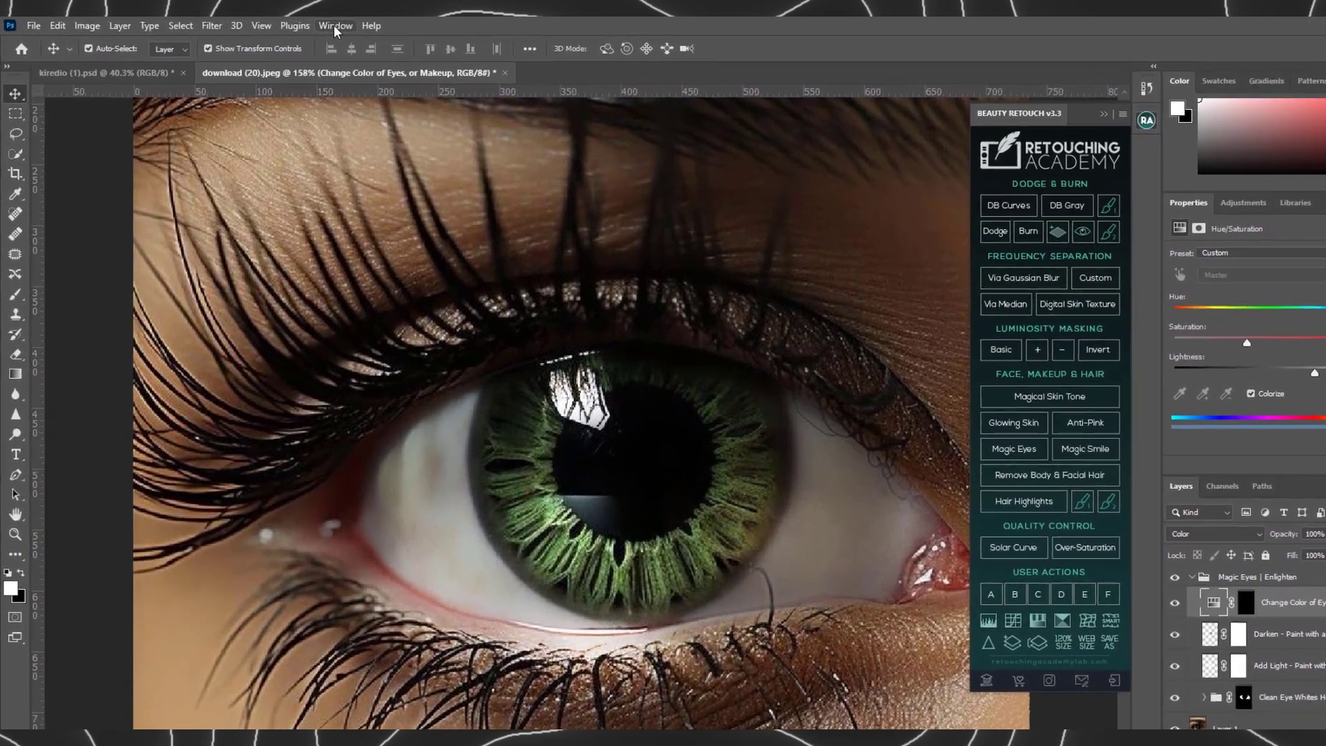
{"action": "left_click", "coordinate": [301, 25]}
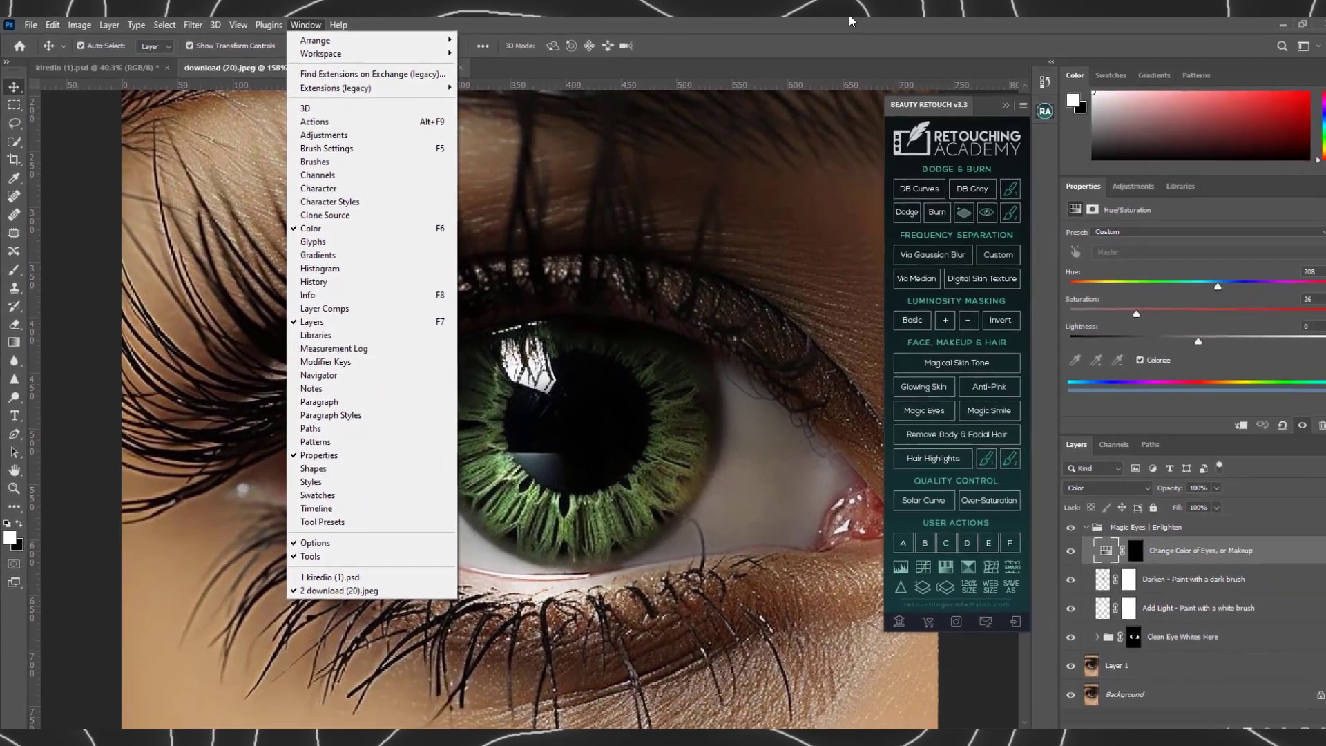
{"action": "left_click", "coordinate": [1187, 337]}
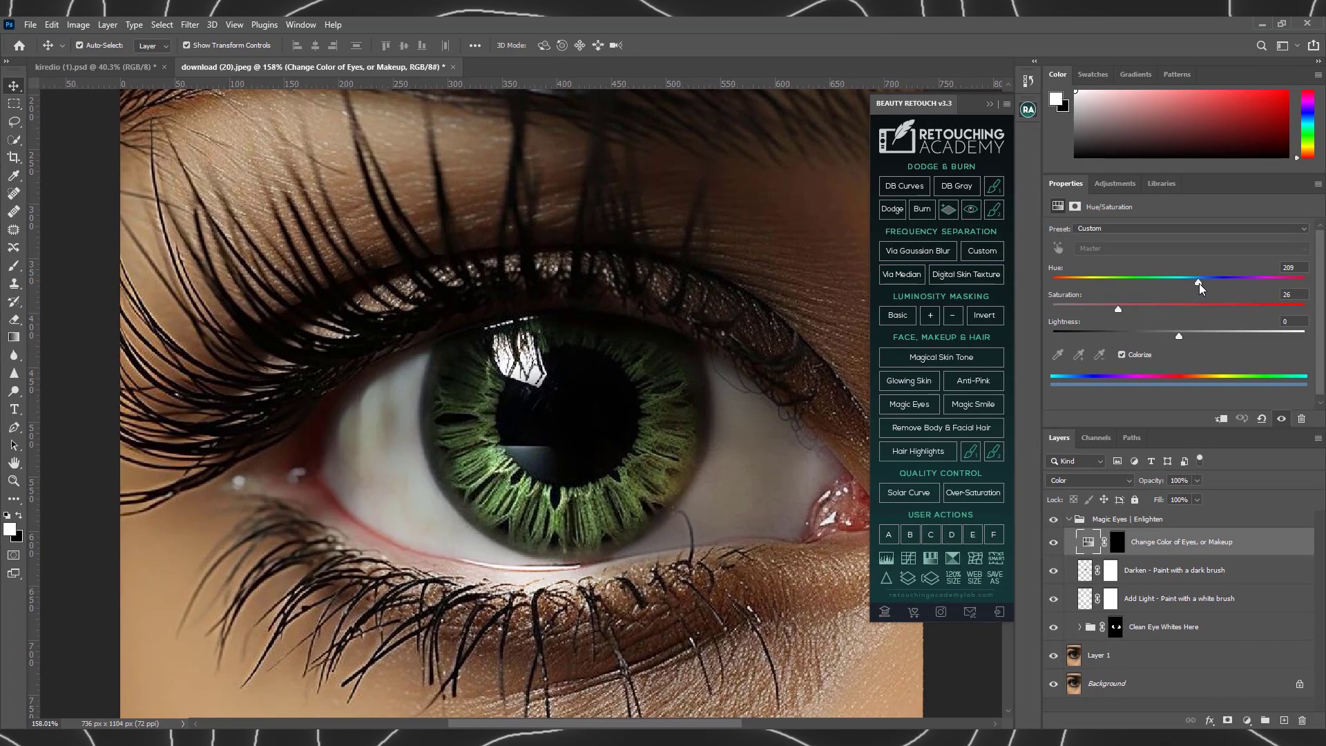
{"action": "left_click_drag", "start_coordinate": [1194, 288], "coordinate": [1158, 285]}
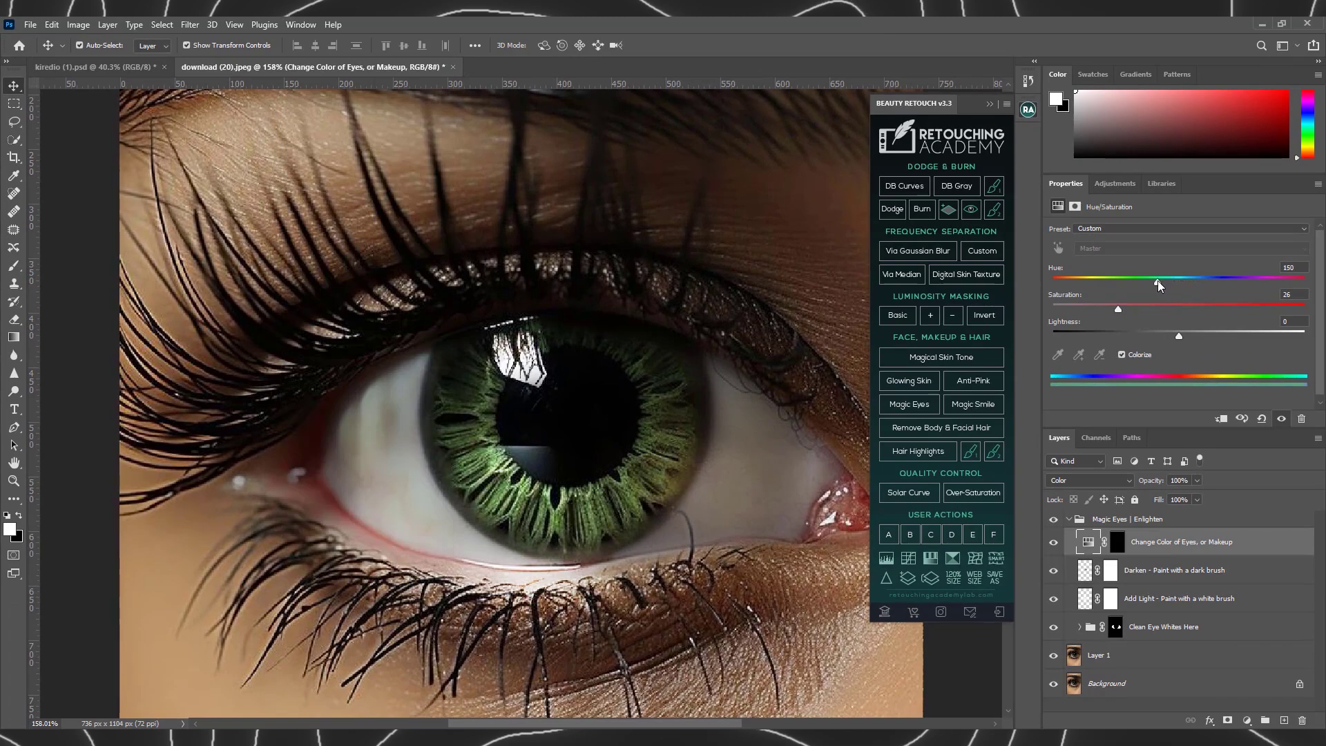
{"action": "key", "text": "ctrl+backslash"}
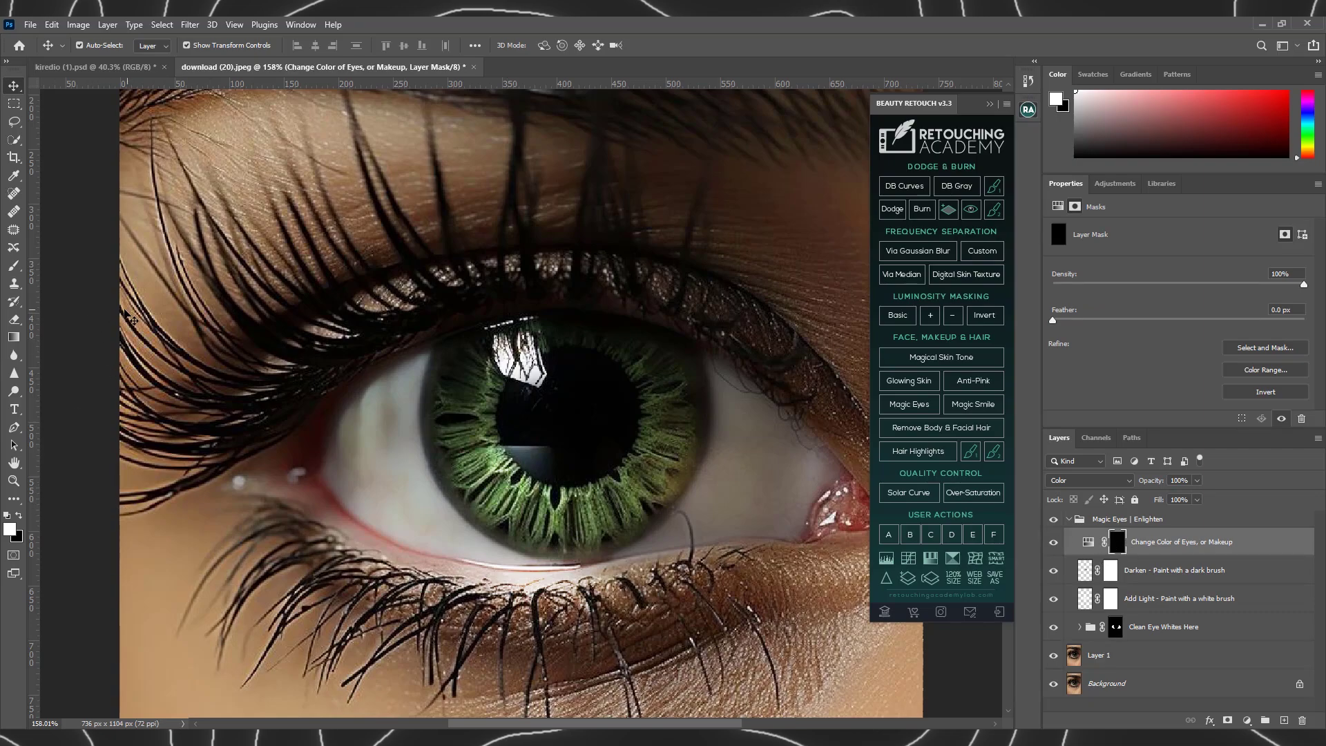
Paint white over the whole iris on the mask with a size-60 brush, recolouring it blue-gray.
{"action": "left_click", "coordinate": [14, 264]}
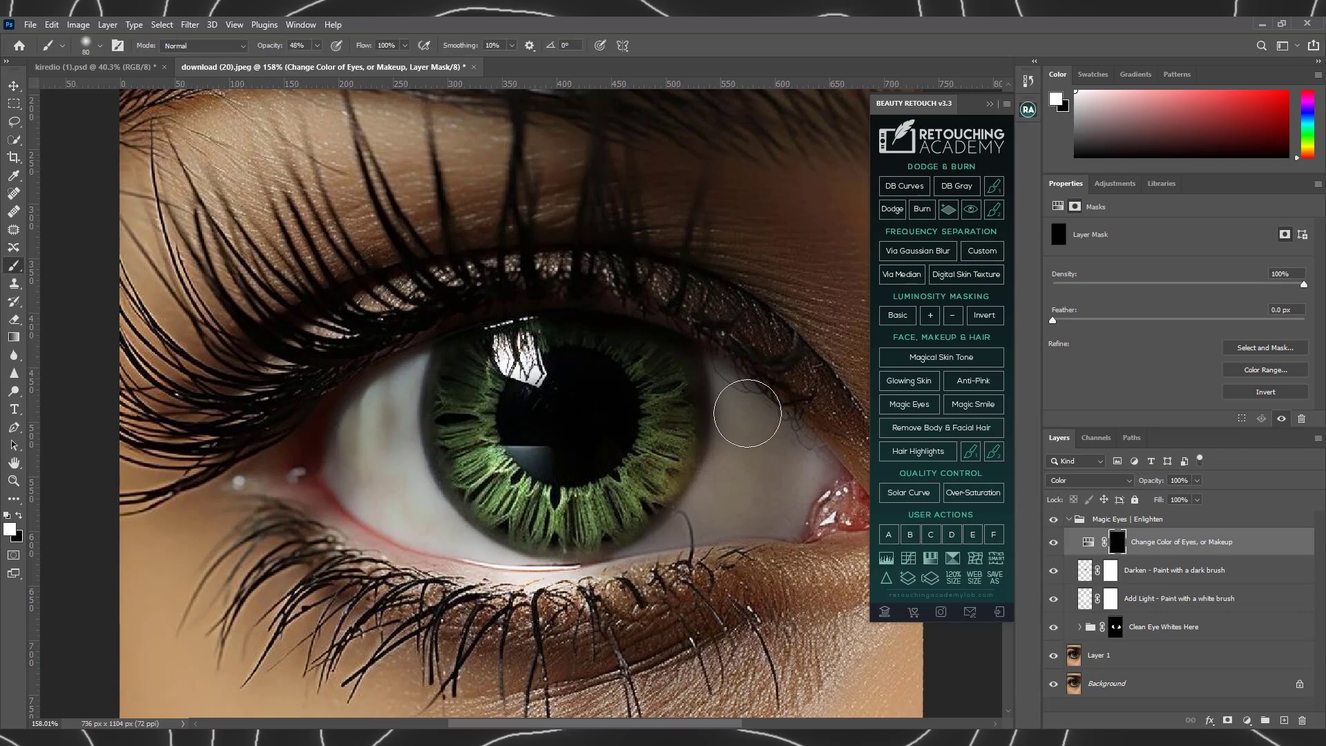
{"action": "key", "text": "bracketleft"}
{"action": "key", "text": "bracketleft"}
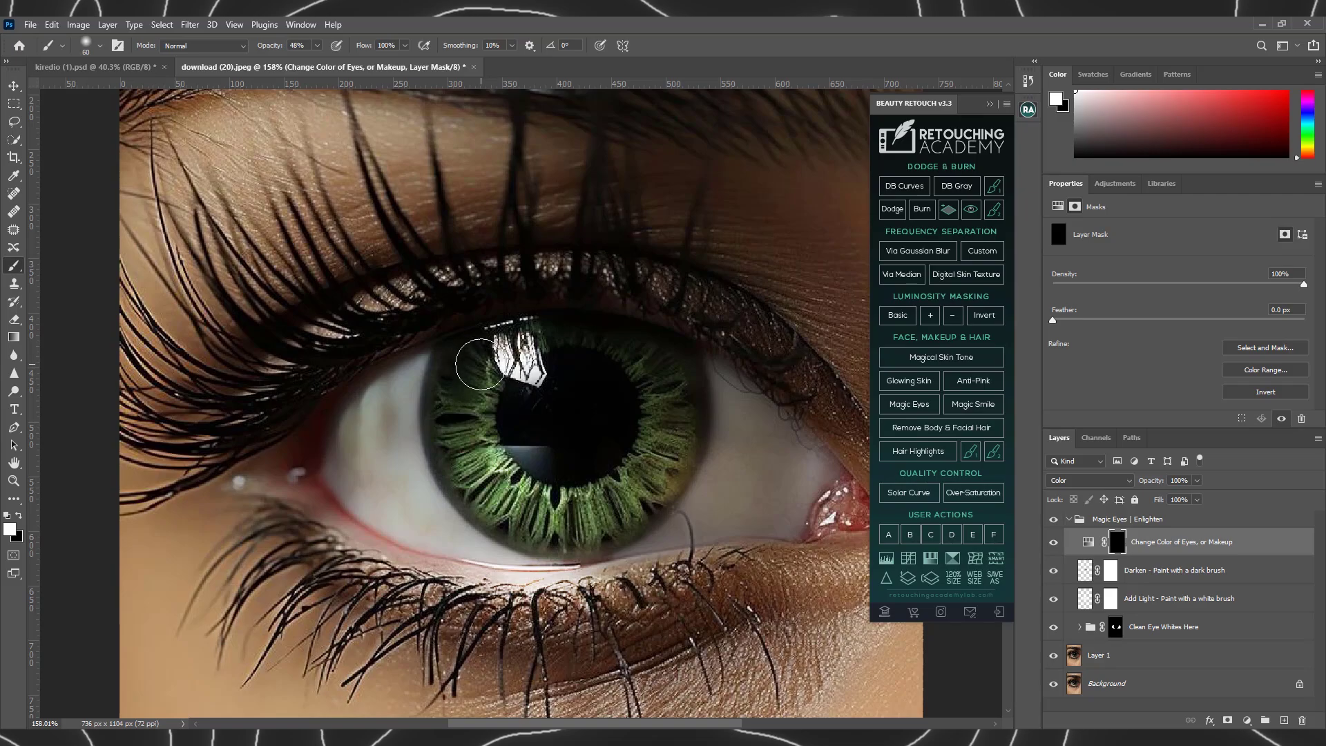
{"action": "mouse_move", "coordinate": [466, 397]}
{"action": "left_mouse_down"}
{"action": "mouse_move", "coordinate": [483, 483]}
{"action": "mouse_move", "coordinate": [669, 379]}
{"action": "mouse_move", "coordinate": [582, 341]}
{"action": "mouse_move", "coordinate": [673, 464]}
{"action": "left_mouse_up"}
{"action": "key", "text": "bracketleft"}
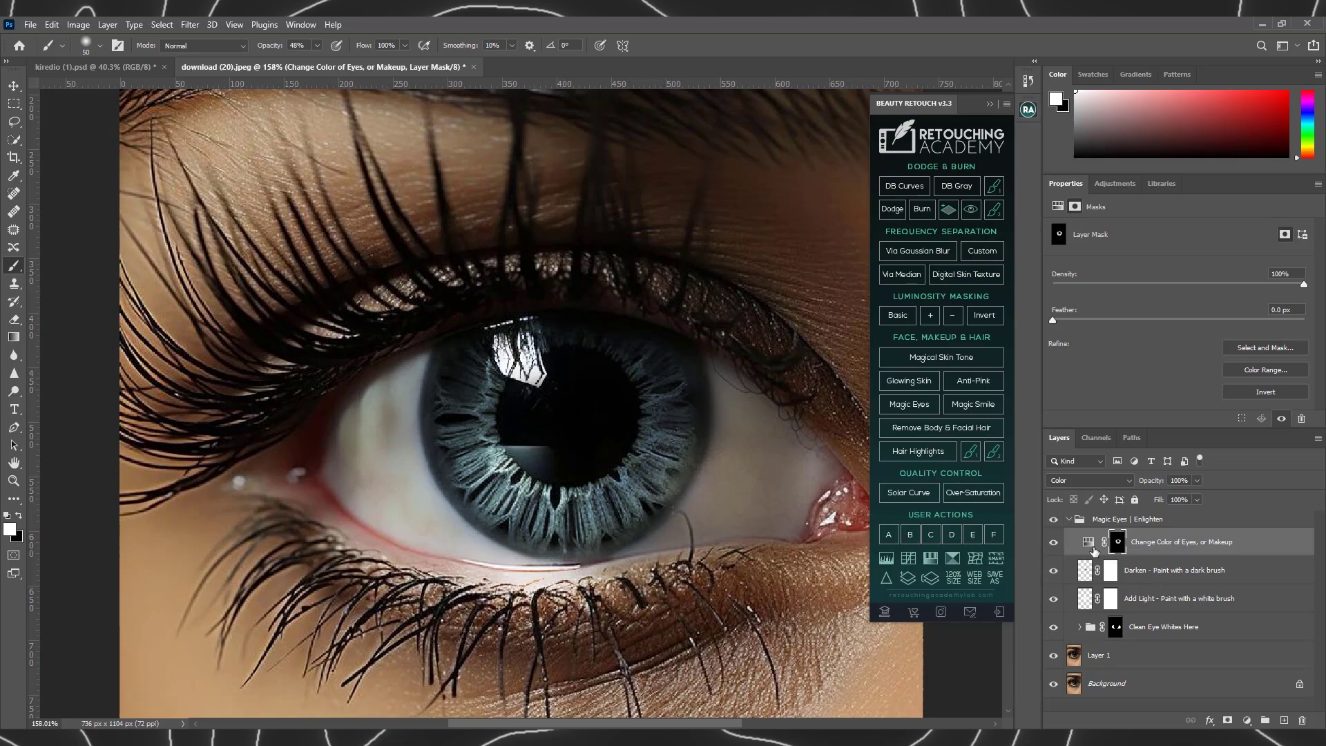
Set the eye-colour adjustment to Hue 228, Saturation 29 and Lightness -2.
{"action": "left_click", "coordinate": [1088, 542]}
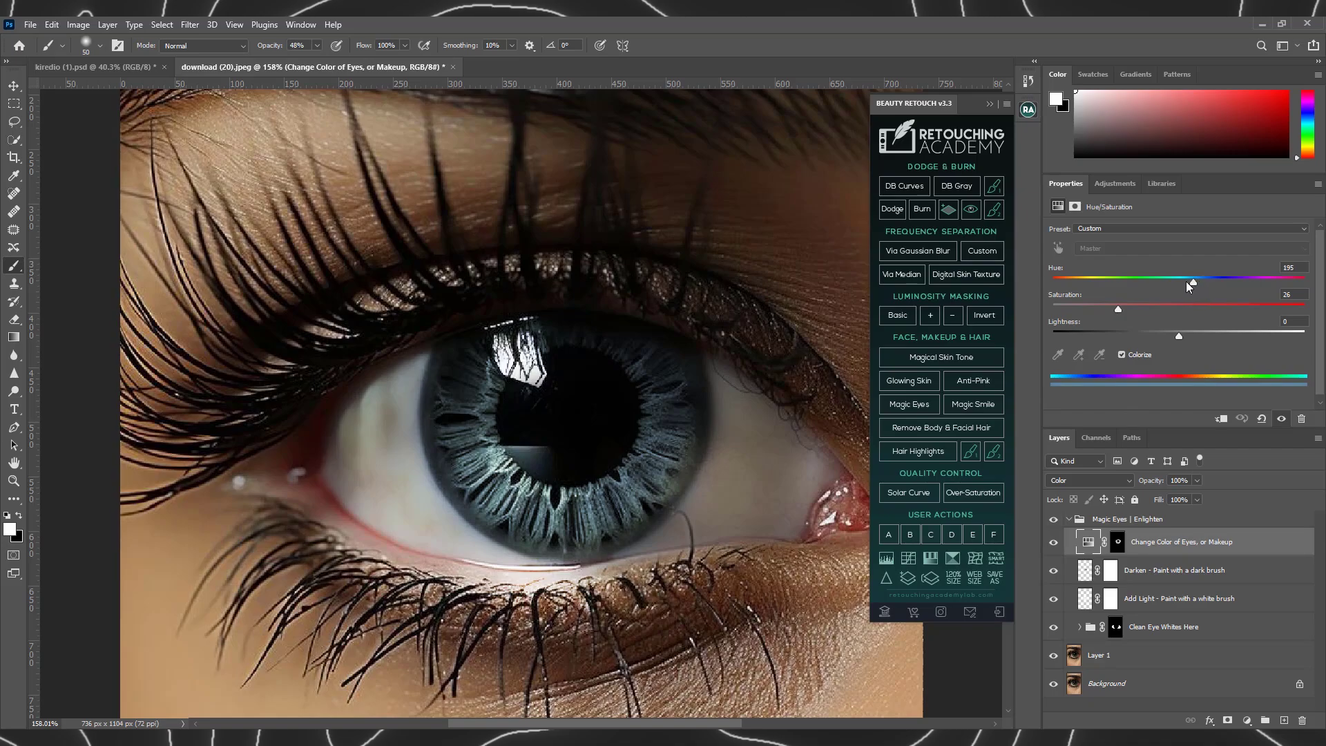
{"action": "left_click_drag", "start_coordinate": [1199, 283], "coordinate": [1083, 283]}
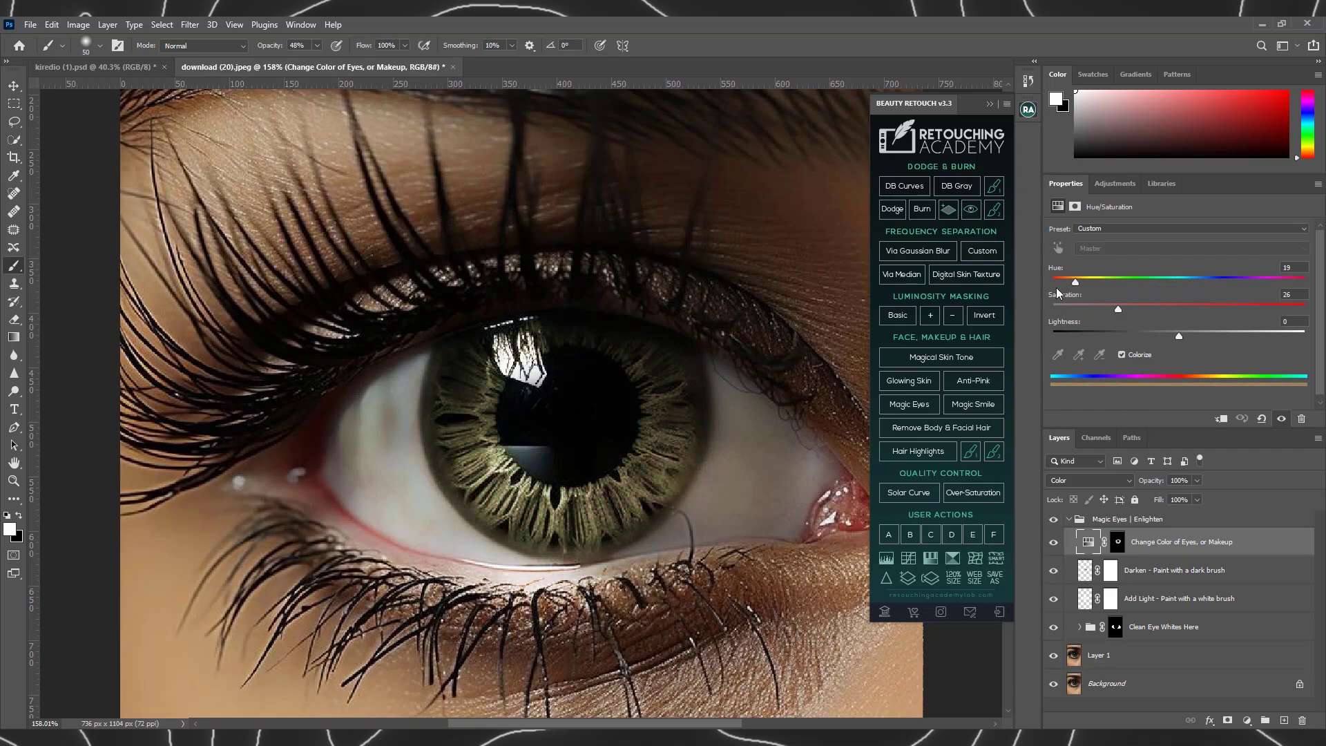
{"action": "mouse_move", "coordinate": [1220, 283]}
{"action": "left_mouse_down"}
{"action": "mouse_move", "coordinate": [1153, 285]}
{"action": "mouse_move", "coordinate": [1212, 283]}
{"action": "left_mouse_up"}
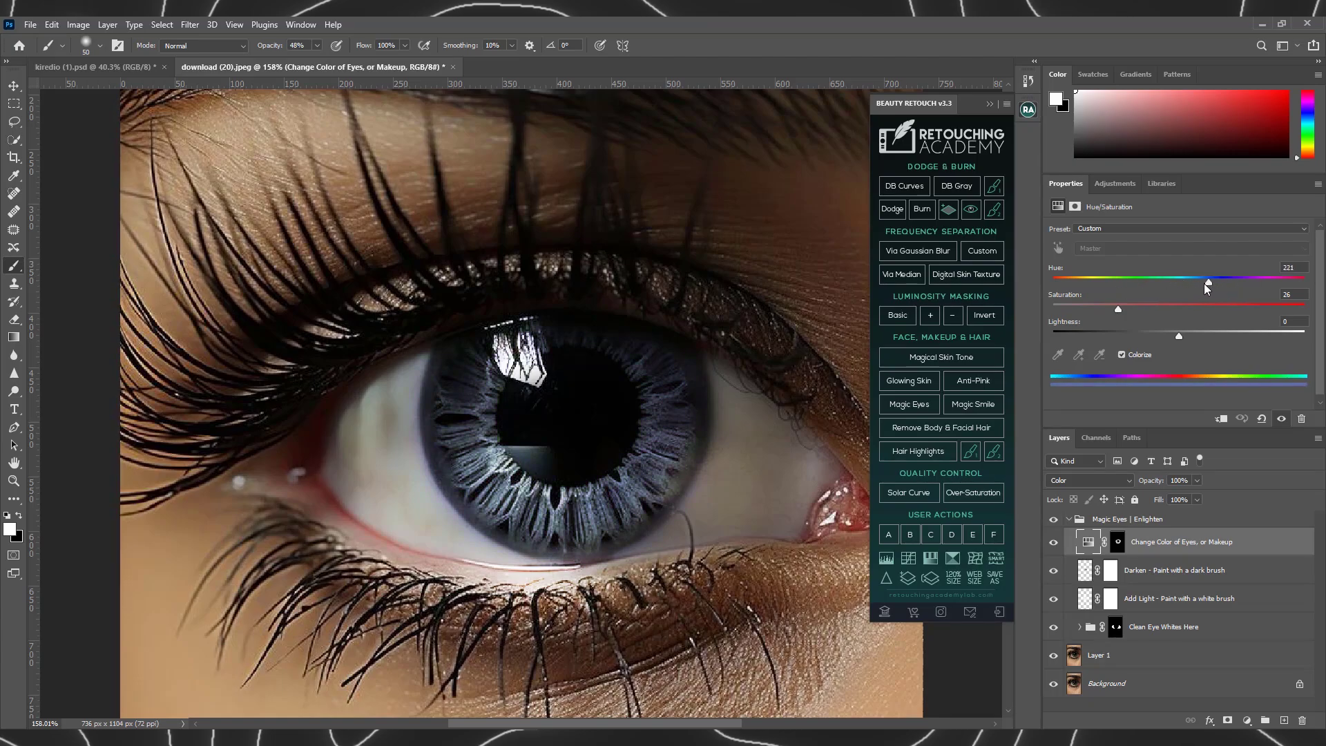
{"action": "left_click_drag", "start_coordinate": [1118, 309], "coordinate": [1175, 335]}
{"action": "scroll", "coordinate": [701, 353], "scroll_direction": "down", "scroll_amount": 3}
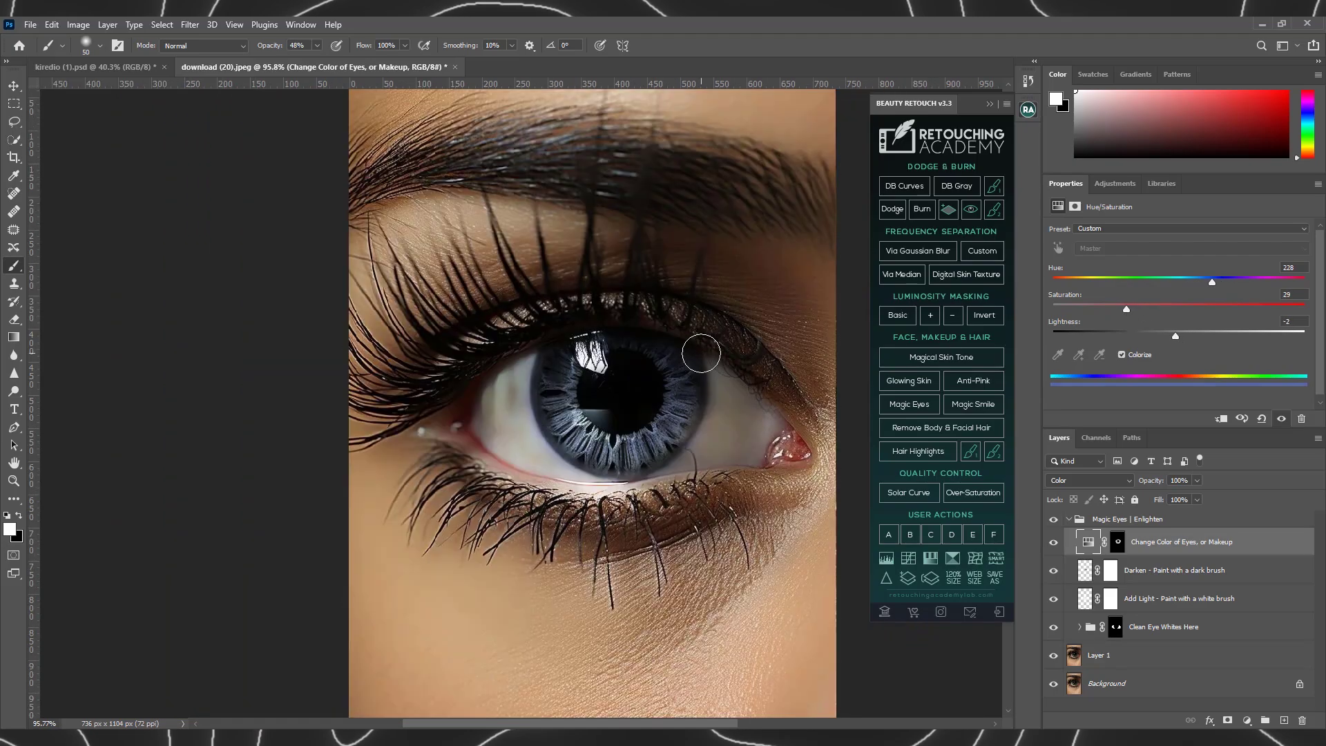
{"action": "left_click", "coordinate": [13, 85]}
{"action": "left_click", "coordinate": [1069, 545], "text": "ctrl"}
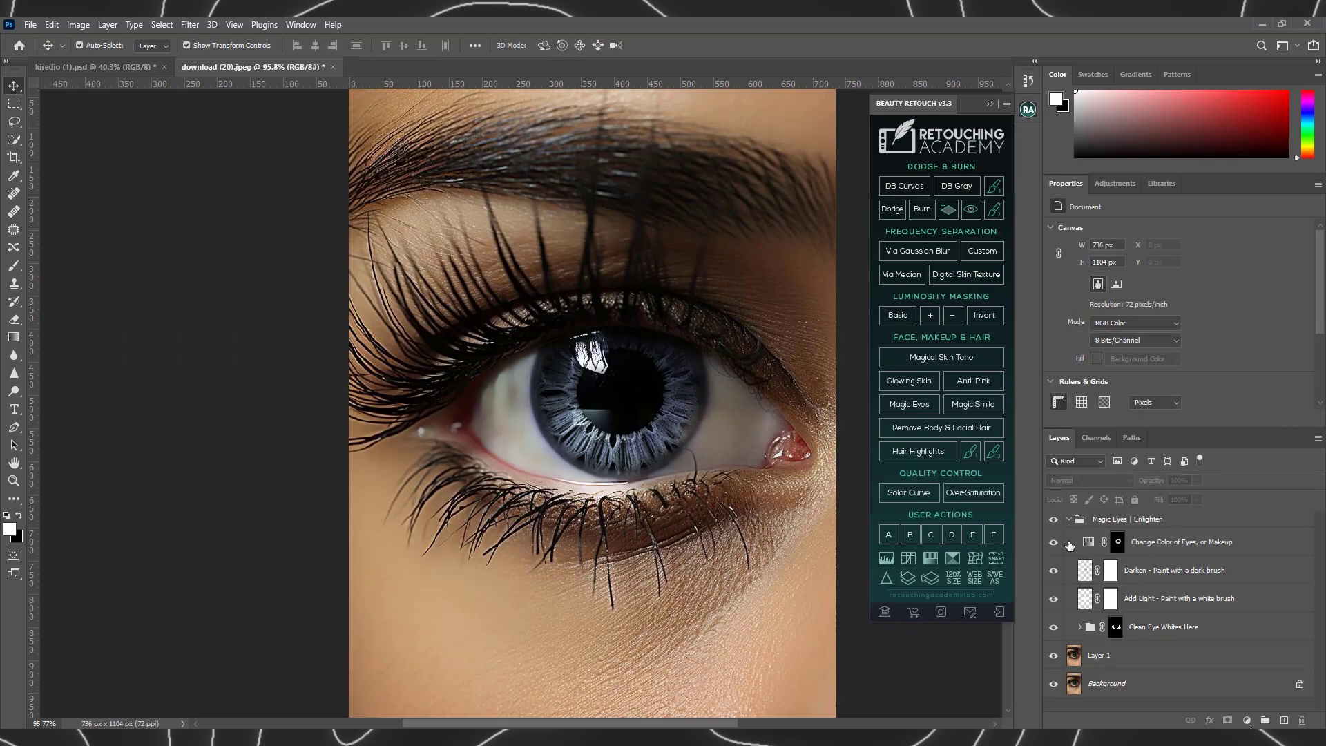
{"action": "left_click", "coordinate": [1054, 544]}
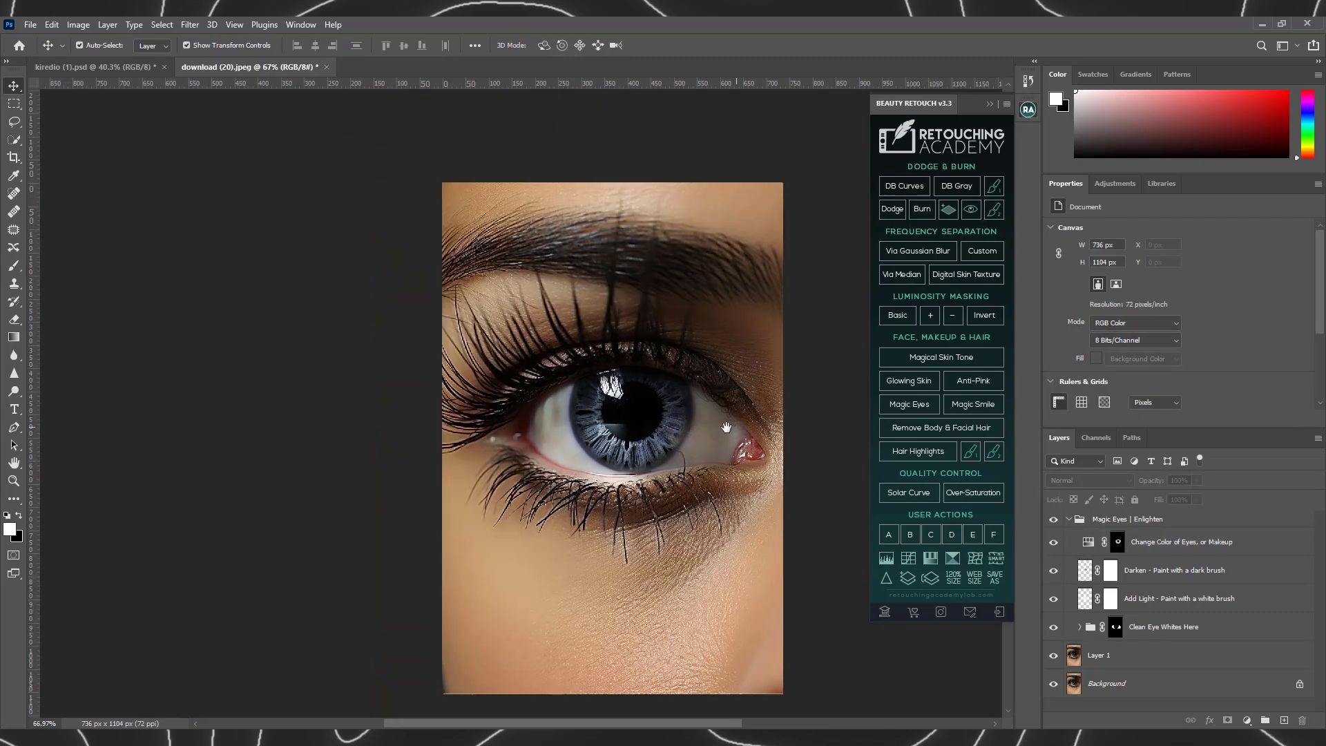
{"action": "scroll", "coordinate": [744, 401], "scroll_direction": "down", "scroll_amount": 2}
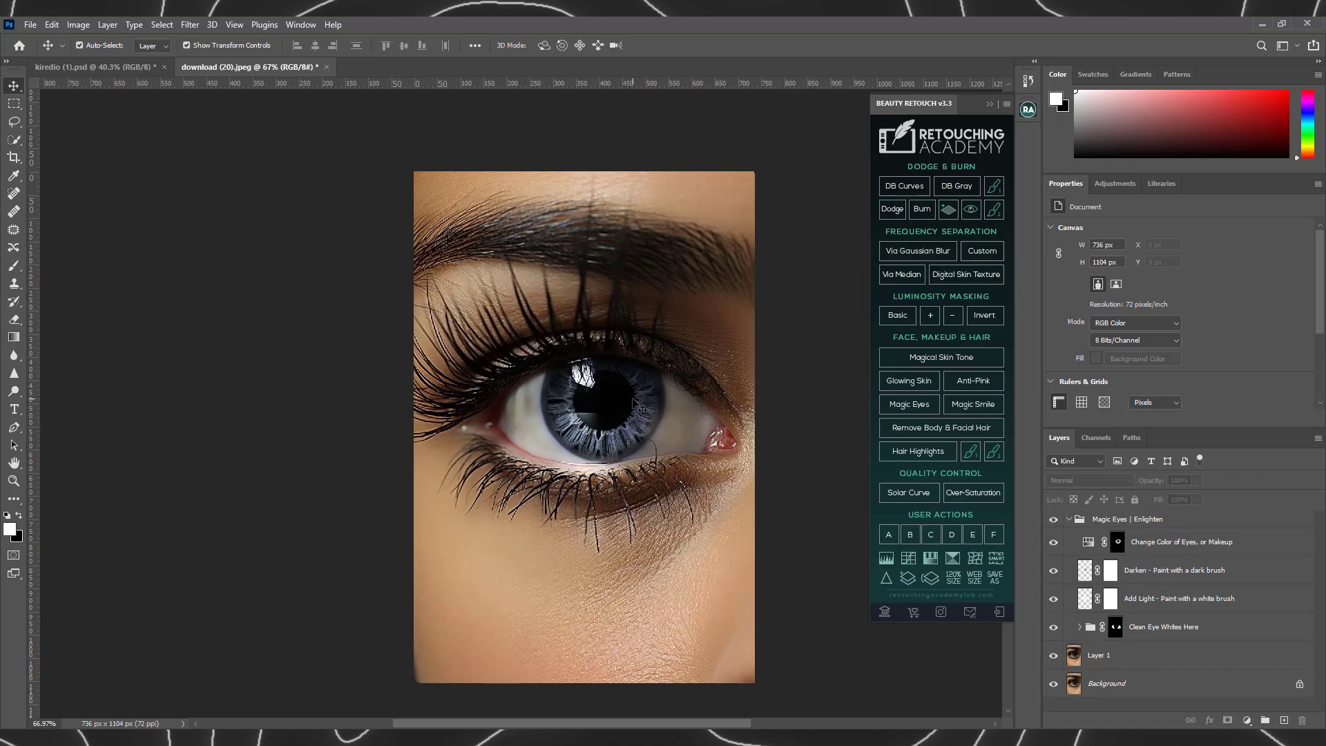